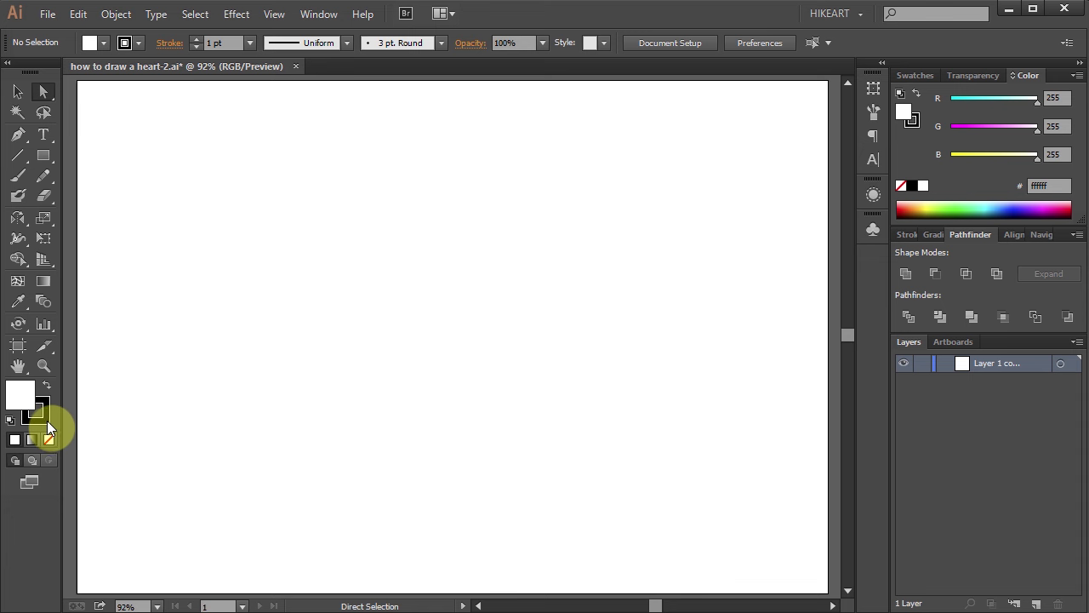
Set the stroke to None and the fill to the CMYK Red swatch, then open the View menu.
click(47, 419)
click(49, 439)
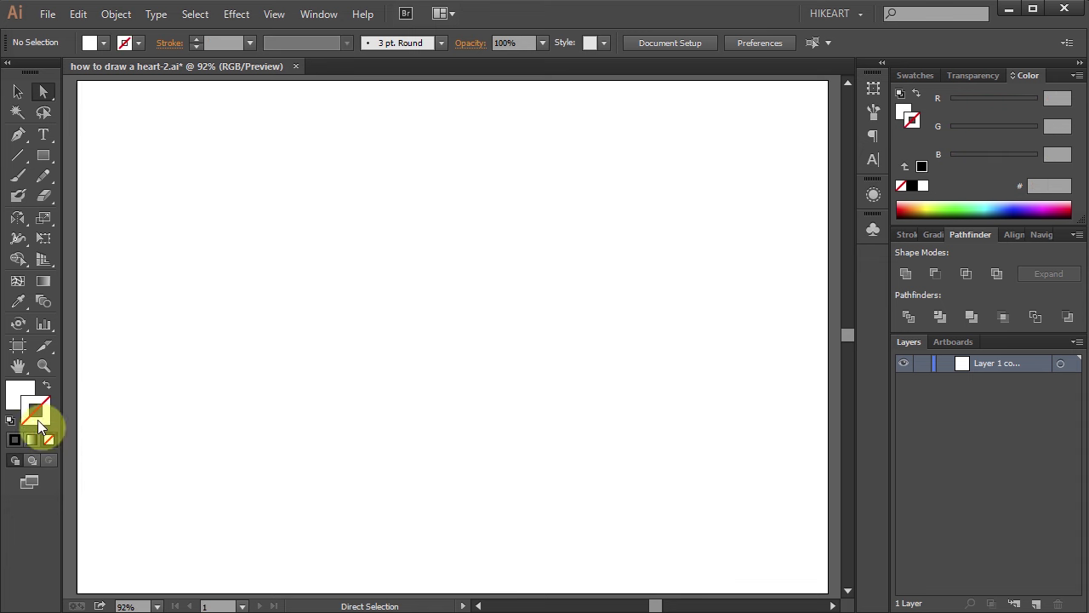
click(17, 390)
click(914, 77)
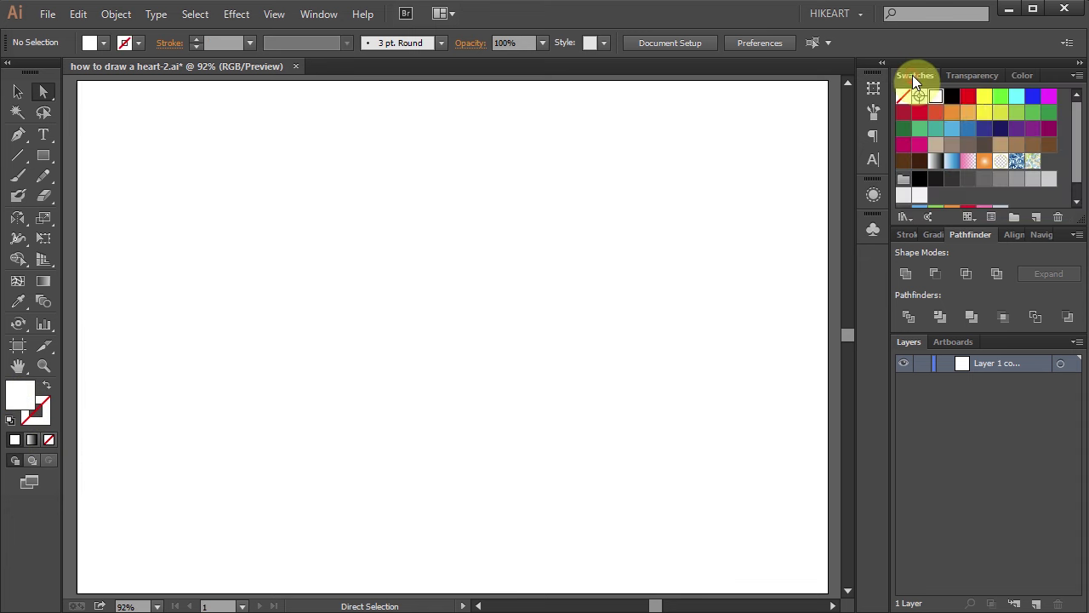
click(967, 95)
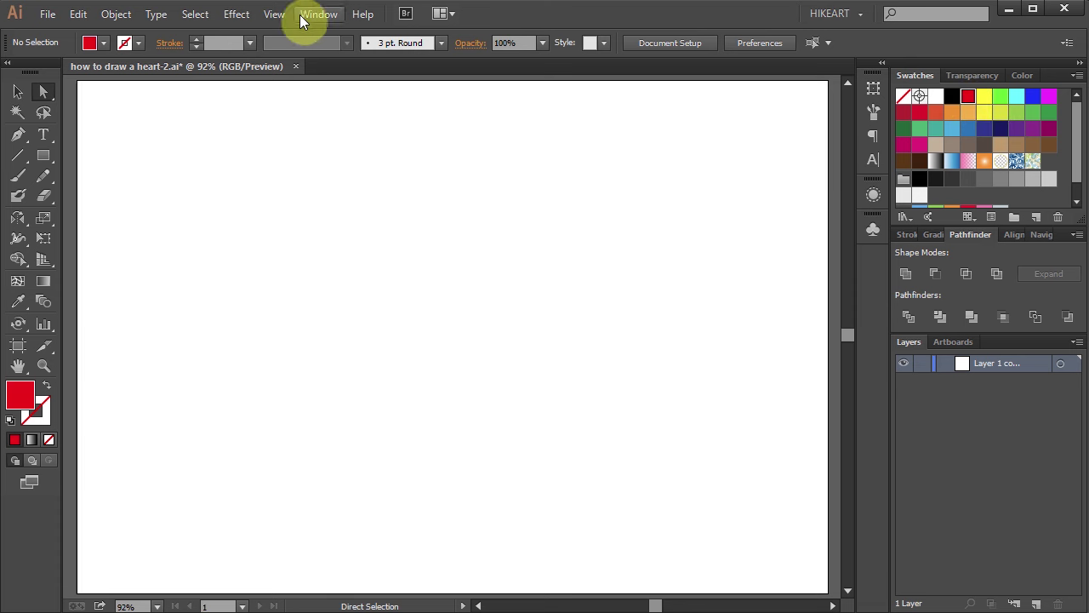
click(275, 15)
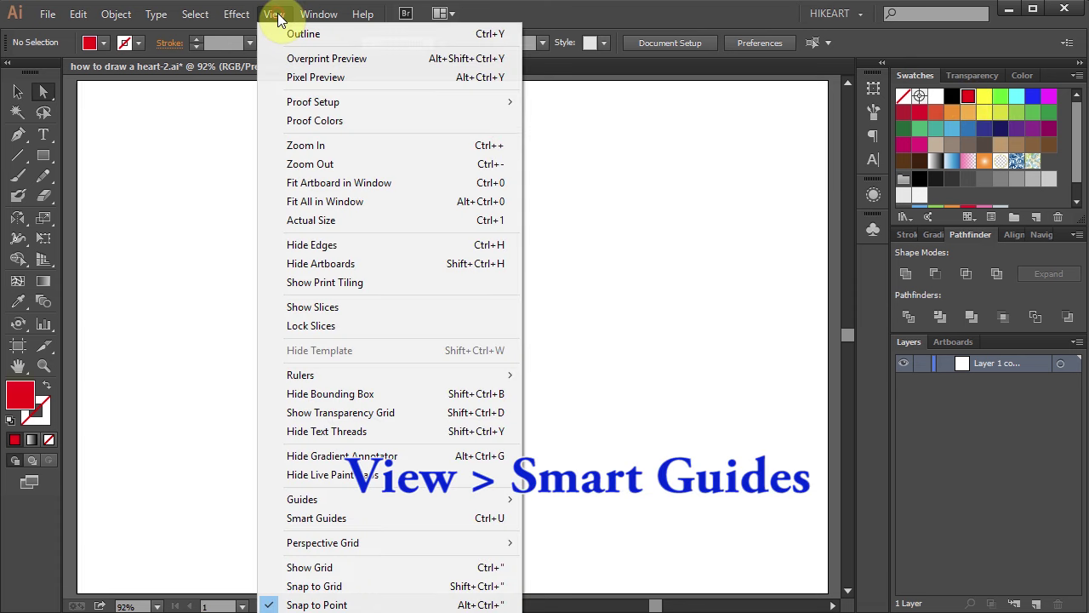
Turn on Smart Guides and select the Pen tool.
click(344, 517)
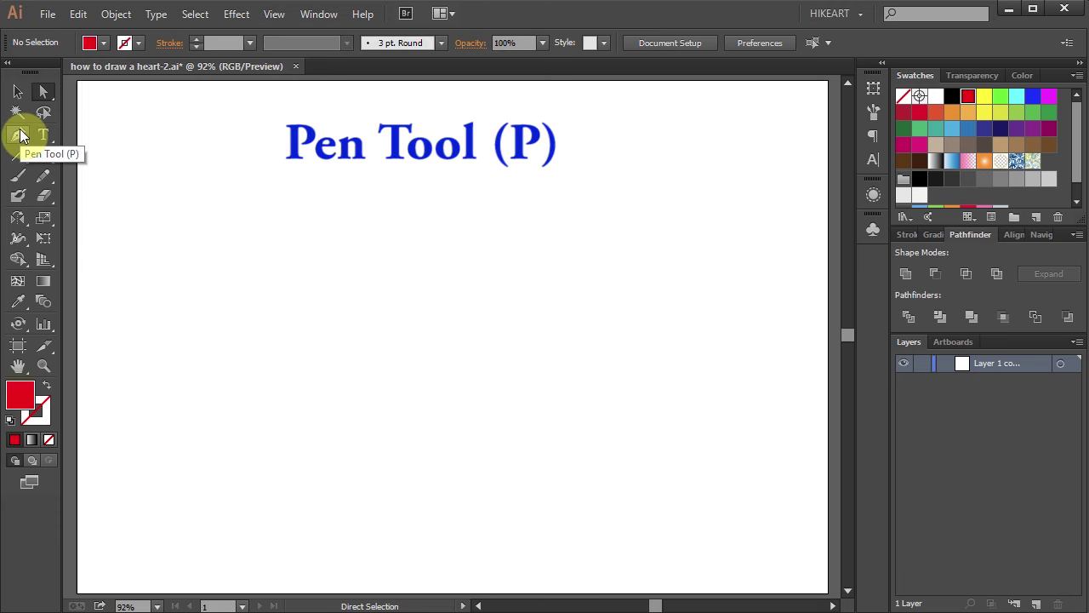
click(21, 136)
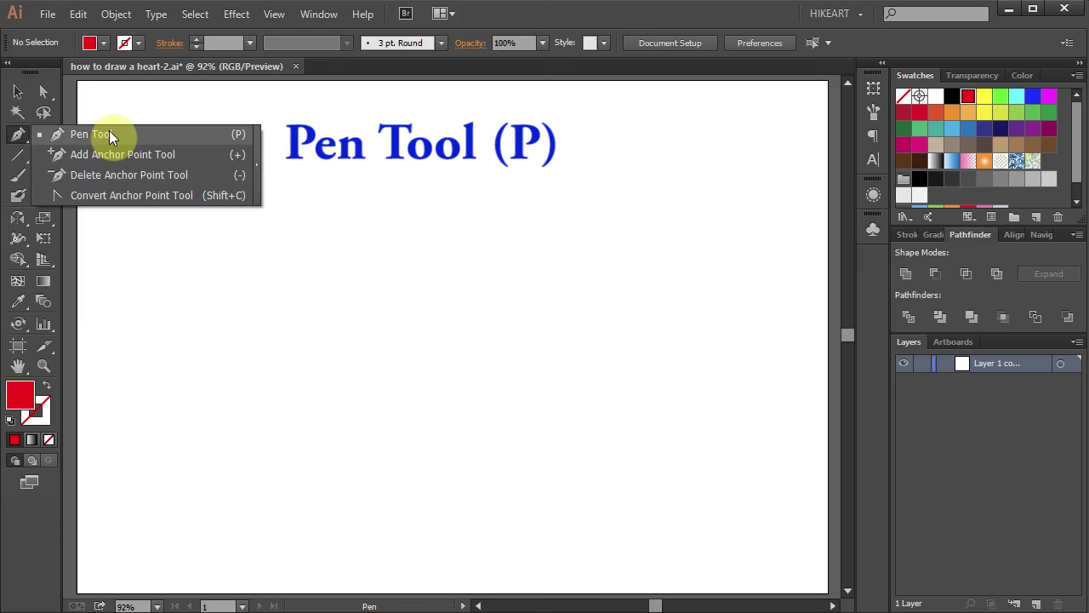
click(109, 134)
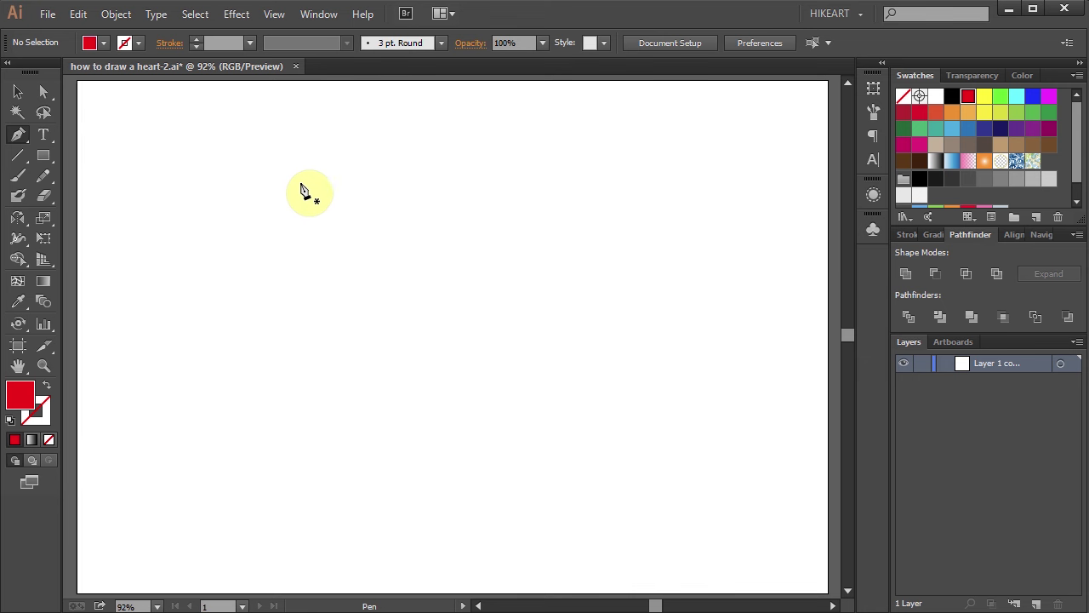
Draw the curved left half of a heart with top lobe and bottom point, closing the path.
click(453, 264)
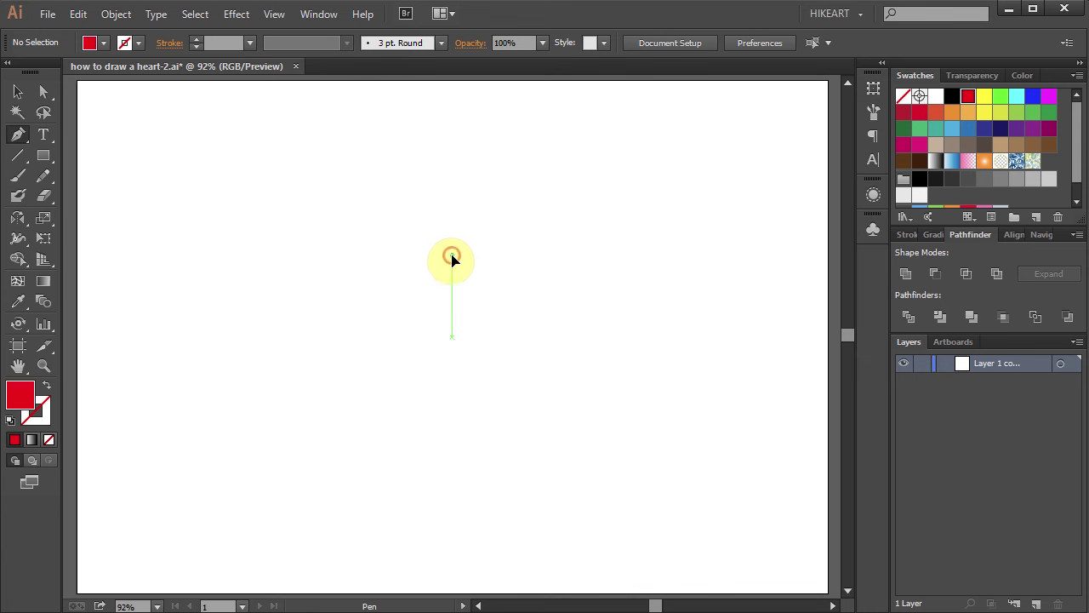
drag(452, 256, 452, 180)
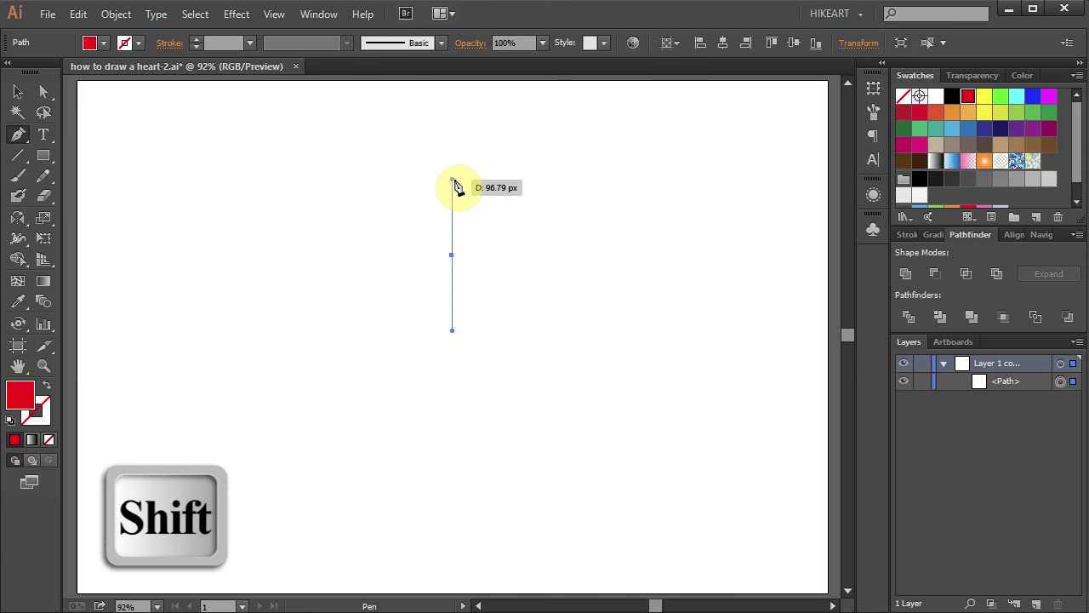
click(314, 255)
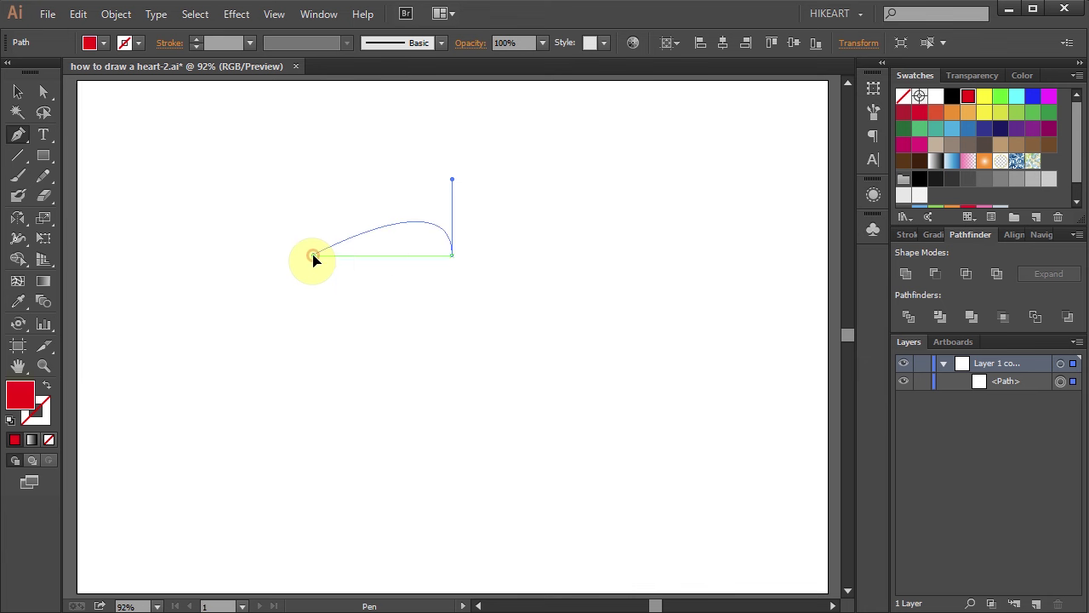
drag(314, 255, 316, 331)
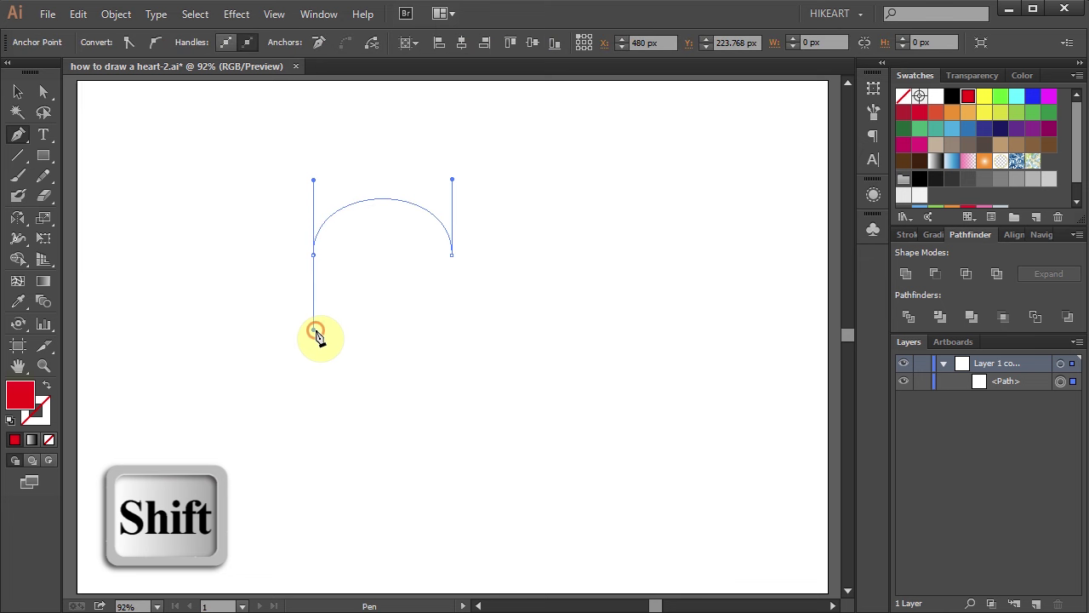
click(314, 330)
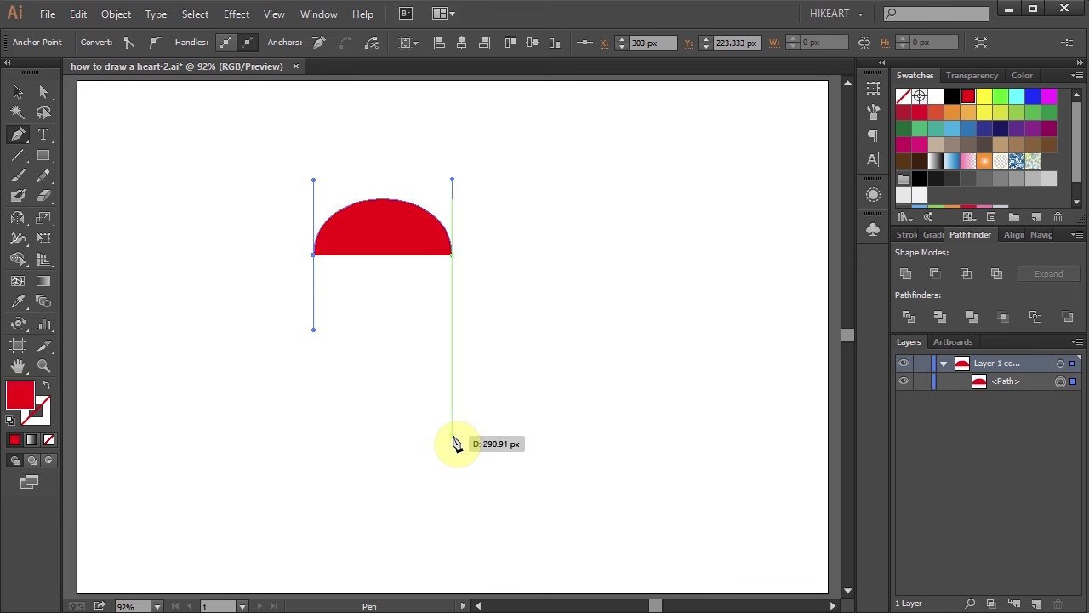
click(452, 436)
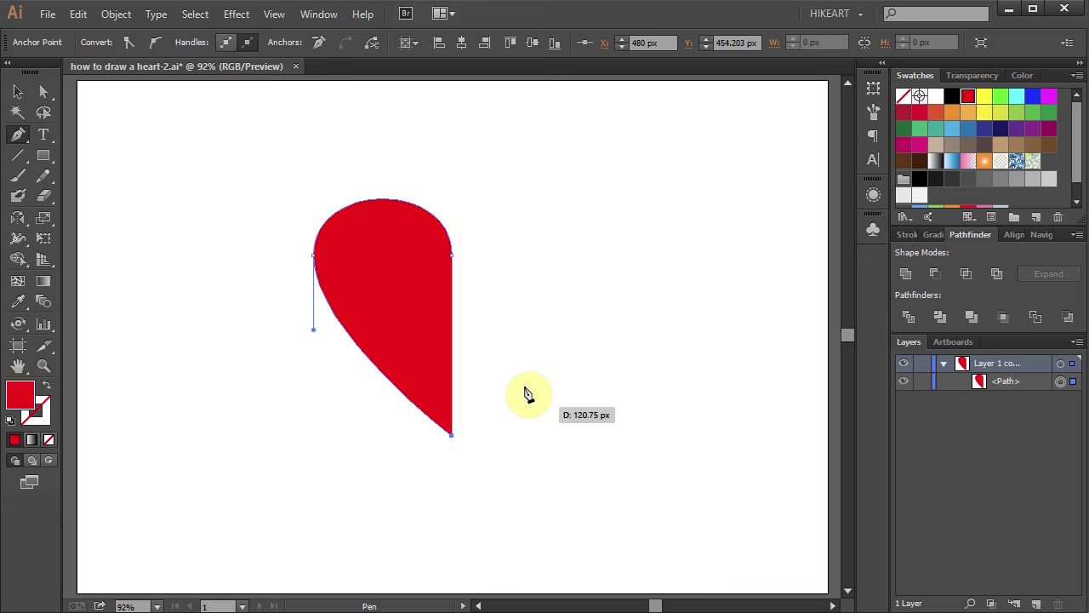
click(452, 256)
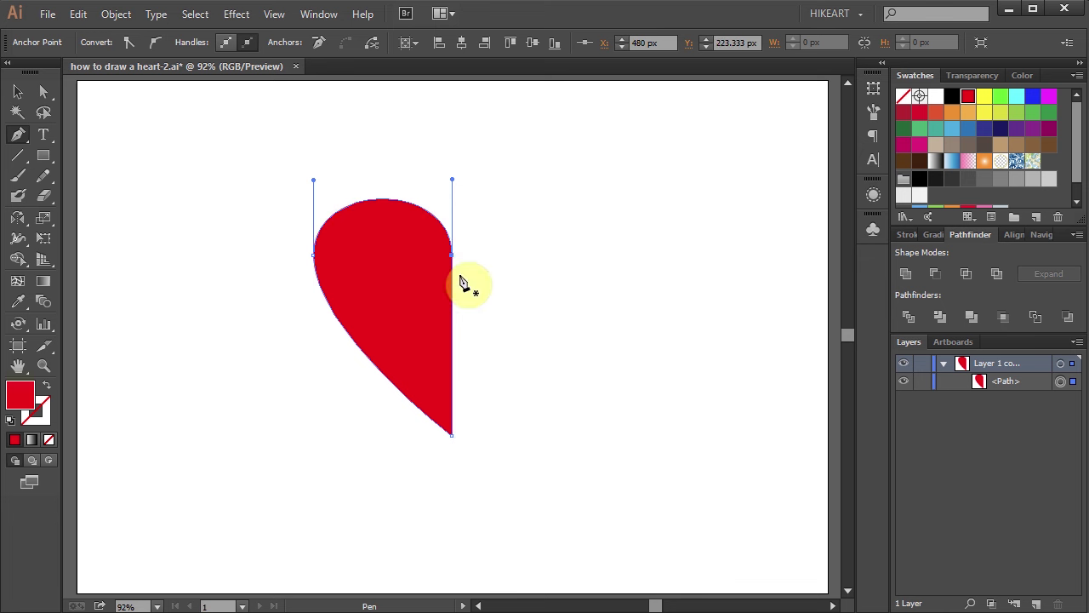
Reflect a copy of the half-heart across a vertical axis at its top-right anchor.
click(440, 314)
key(v)
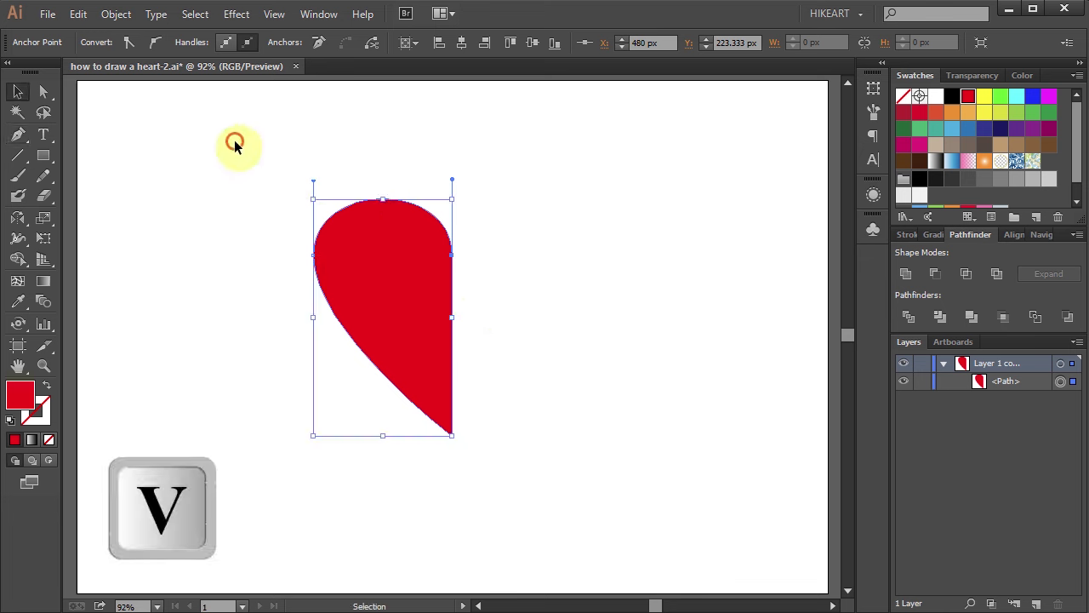
drag(235, 141, 553, 442)
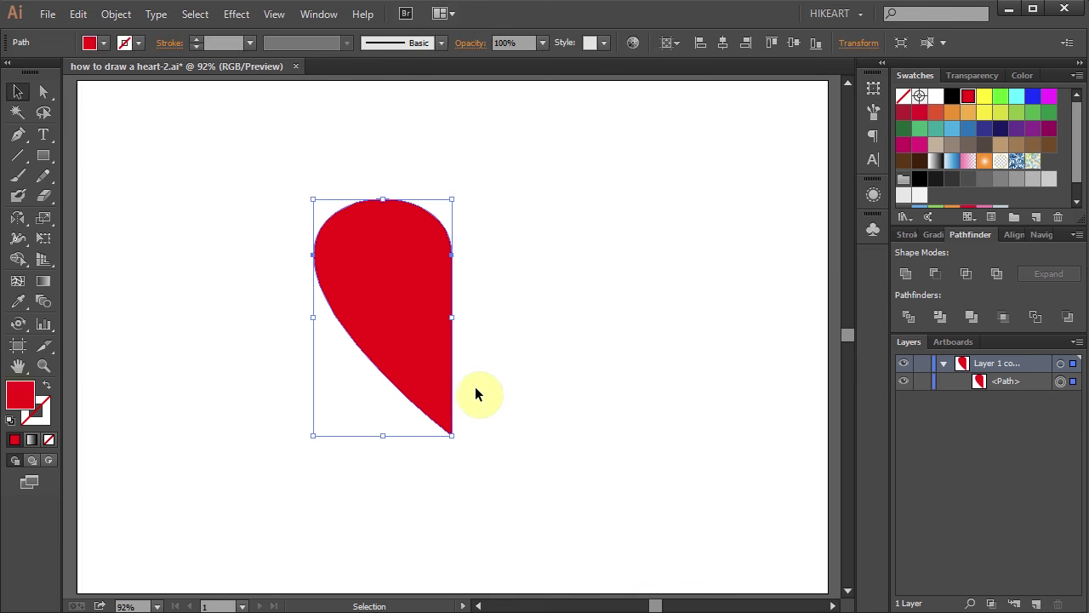
click(20, 223)
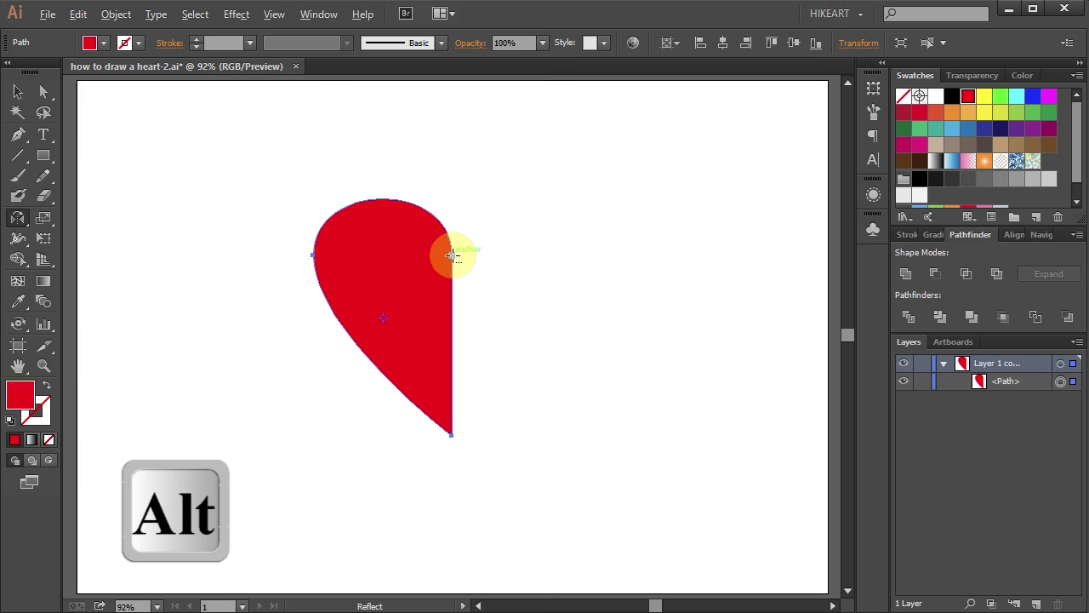
alt+click(452, 254)
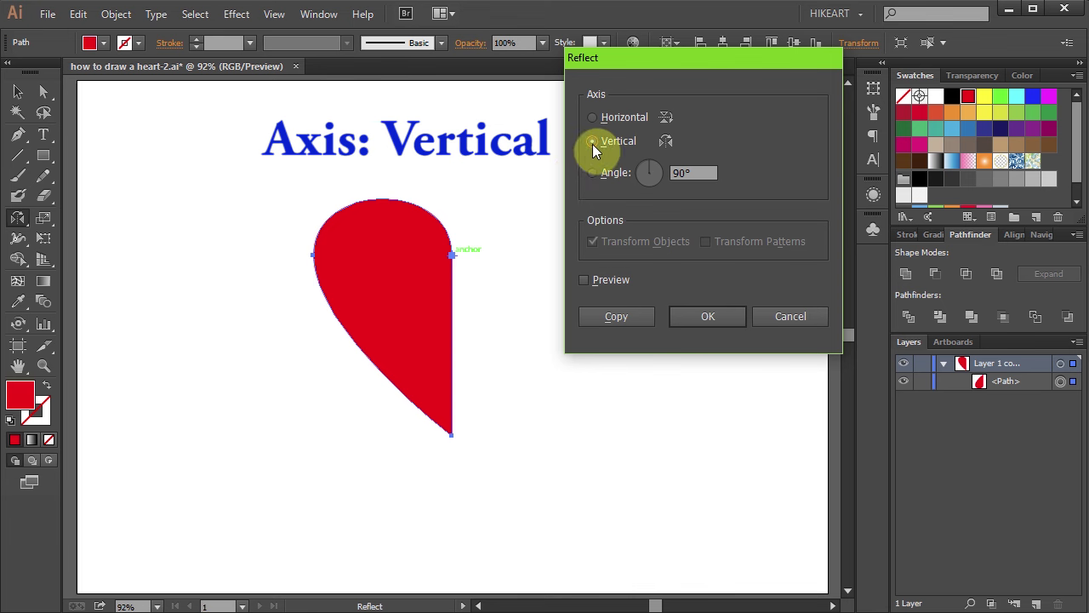
click(586, 280)
click(638, 315)
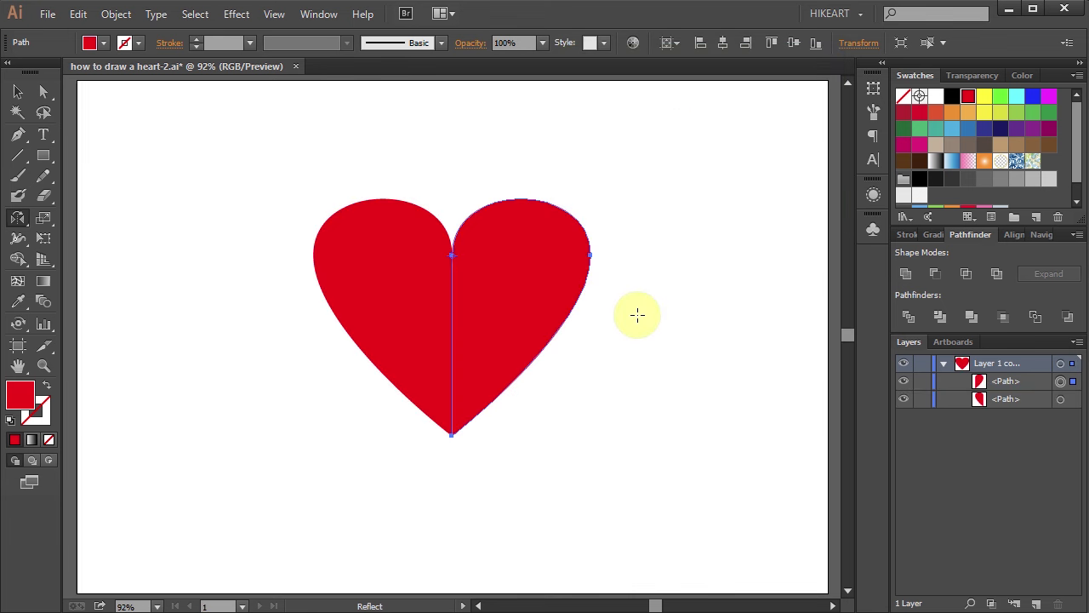
Undo the stray nudge, select both halves and Unite them in the Pathfinder panel.
key(v)
drag(510, 322, 555, 344)
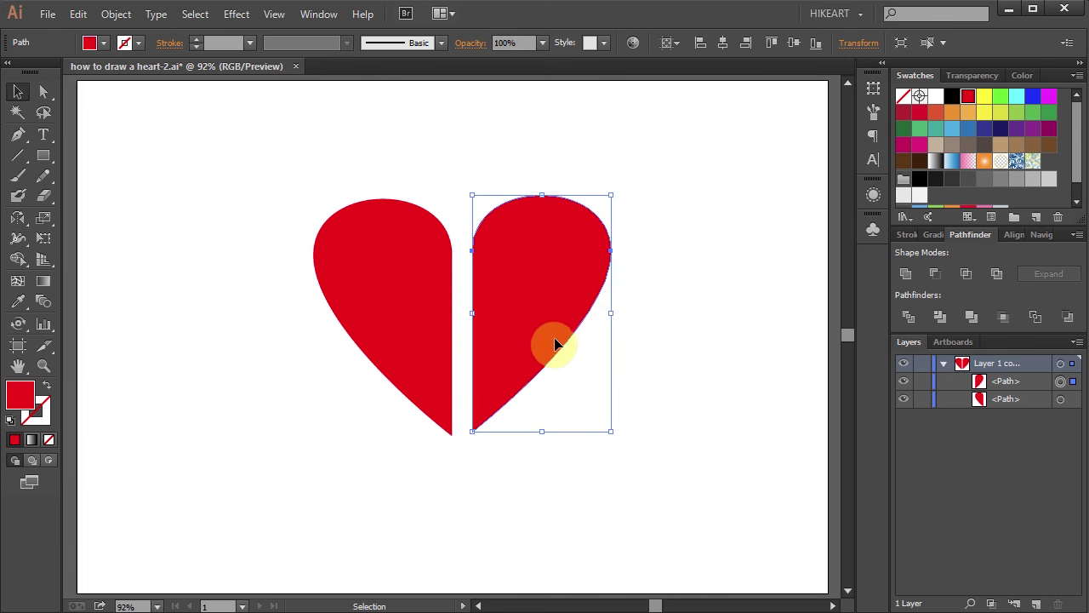
key(v)
key(ctrl+z)
drag(293, 153, 628, 479)
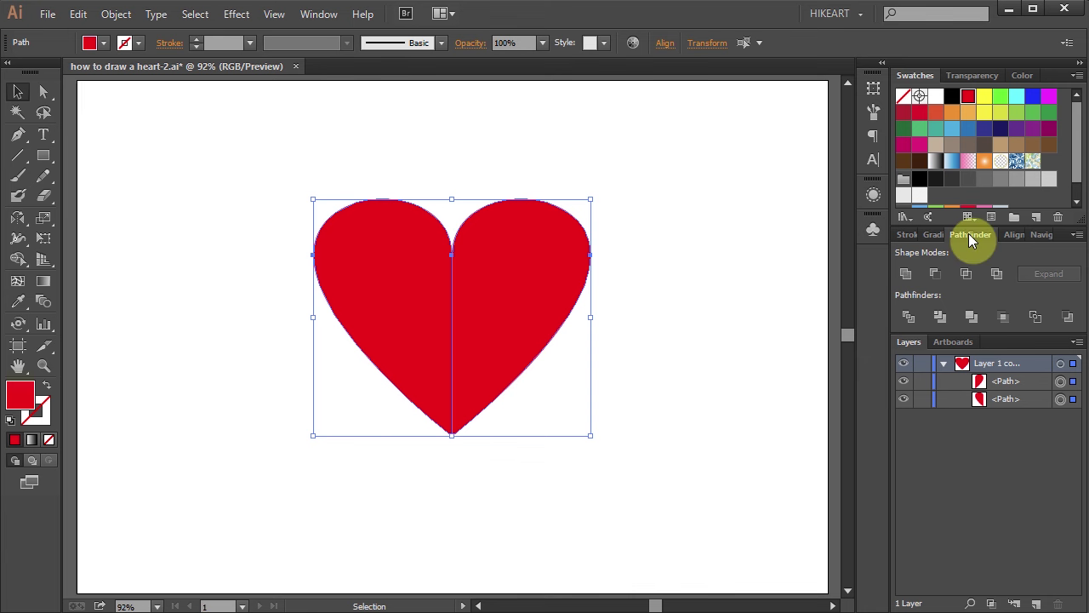
click(315, 15)
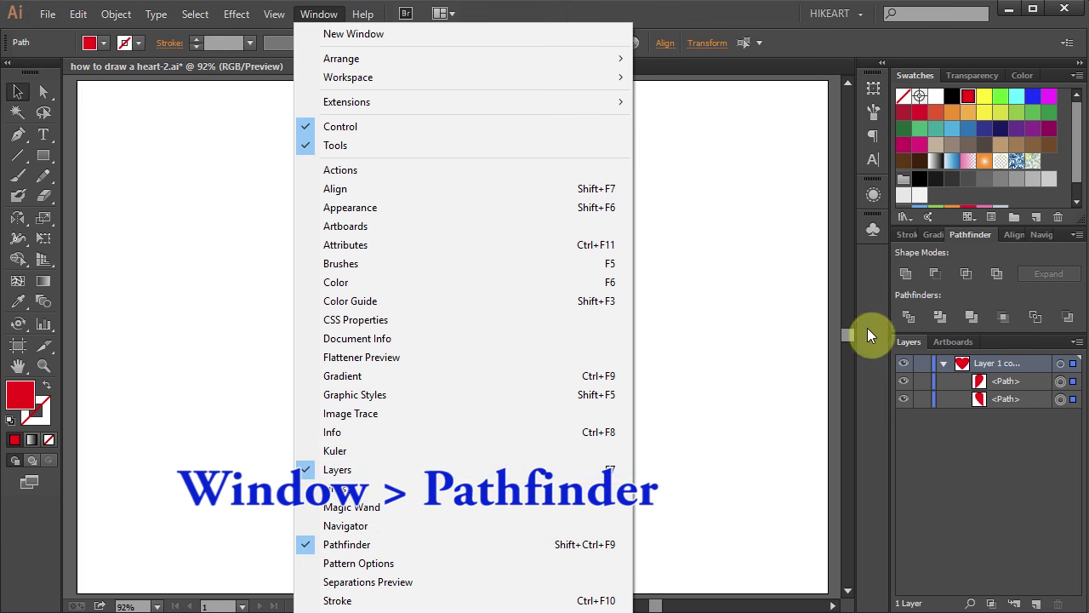
click(980, 231)
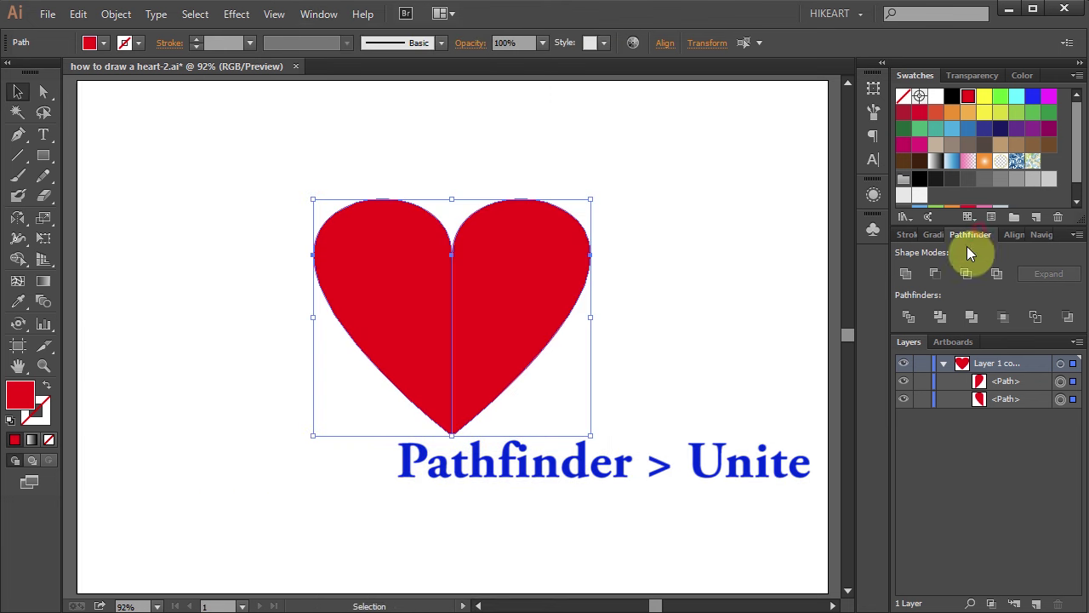
click(909, 273)
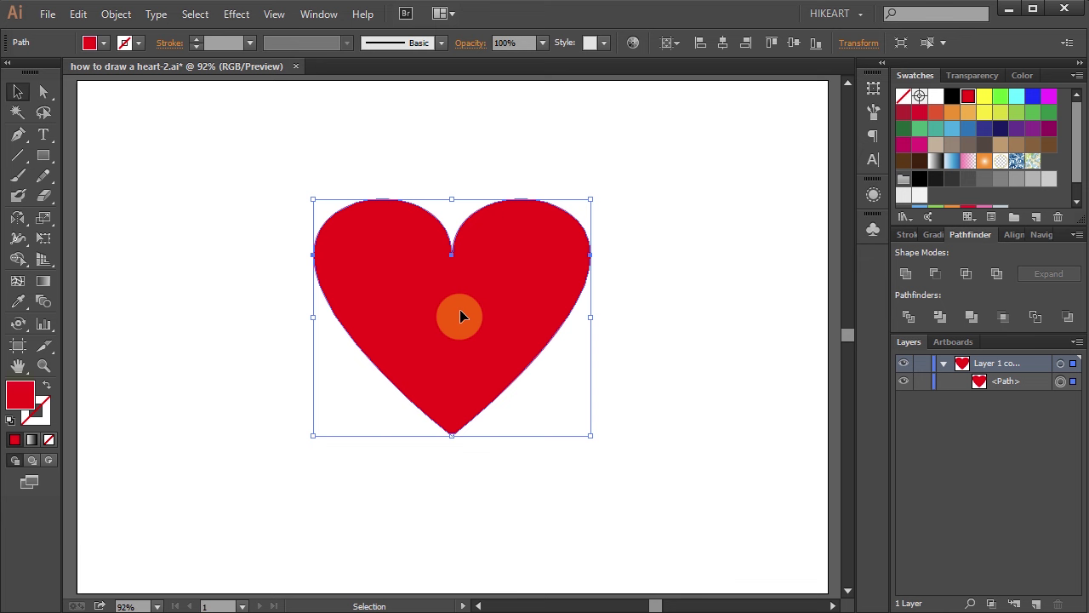
Paste a copy of the heart in front and enlarge the back heart evenly from its centre.
key(ctrl+c)
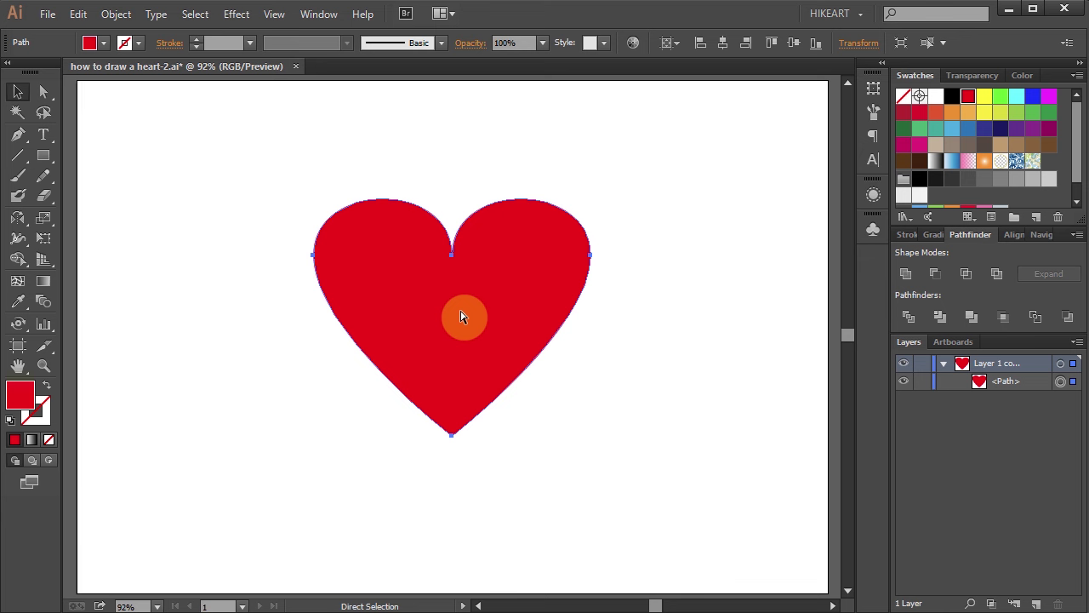
key(ctrl+f)
key(ctrl)
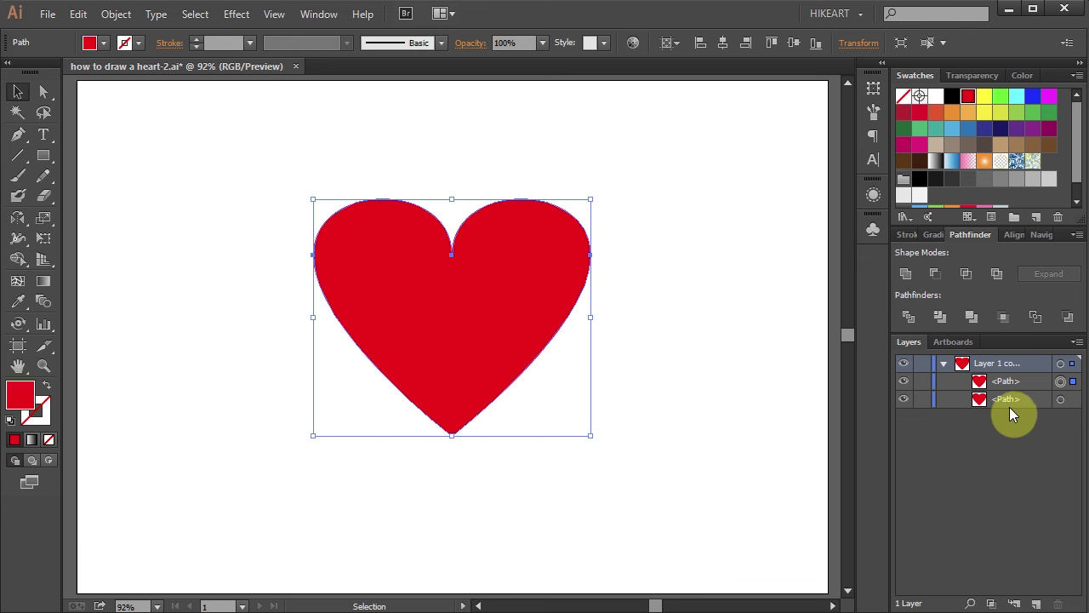
click(1061, 400)
drag(590, 435, 633, 472)
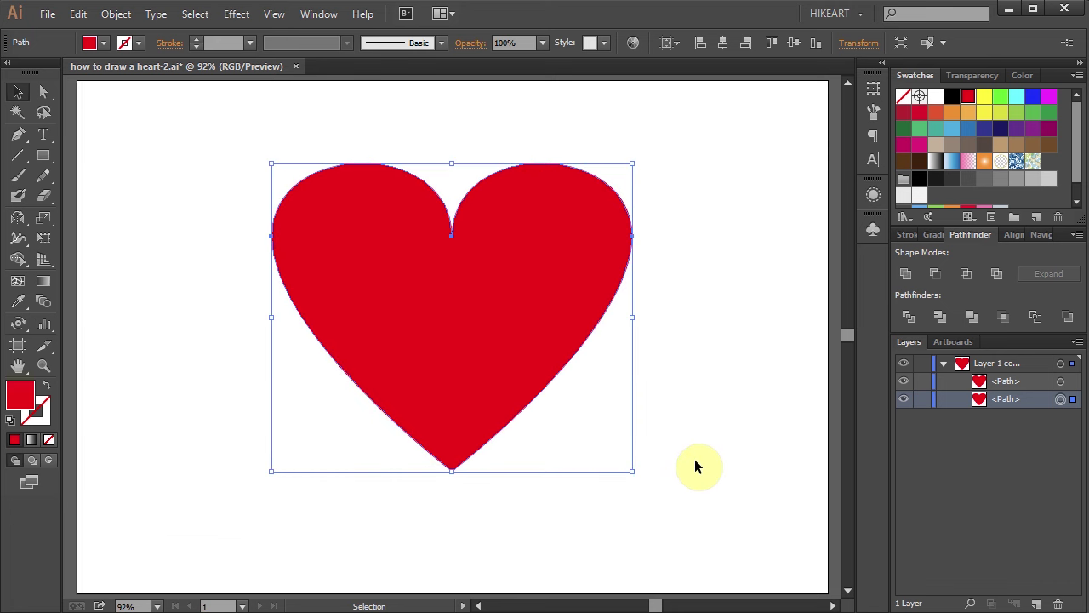
Fill the enlarged back heart with dark red 870404 via the Color Picker.
double_click(25, 399)
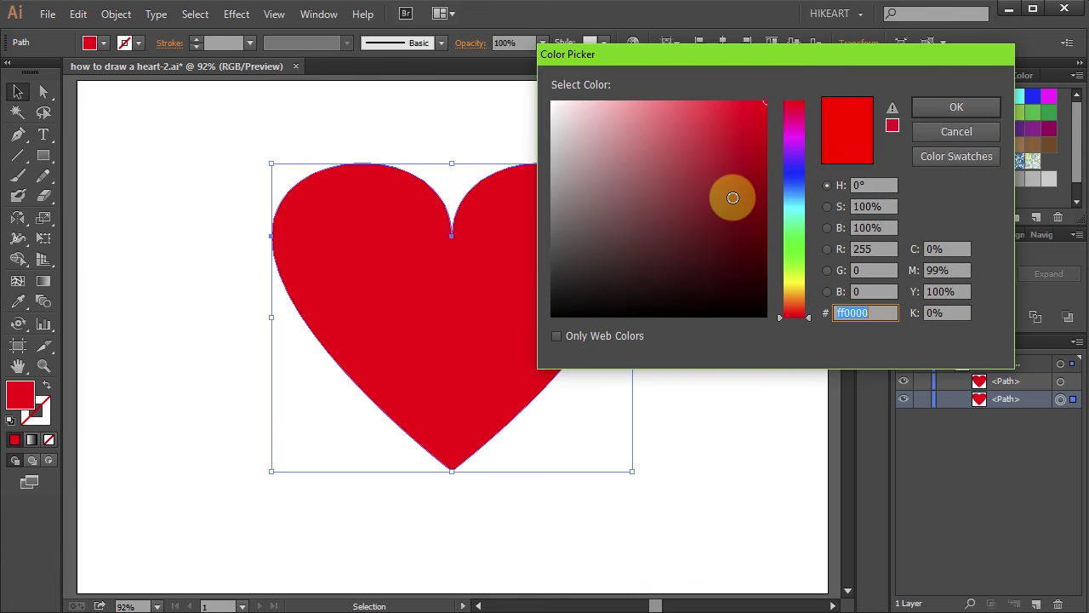
drag(761, 173, 763, 201)
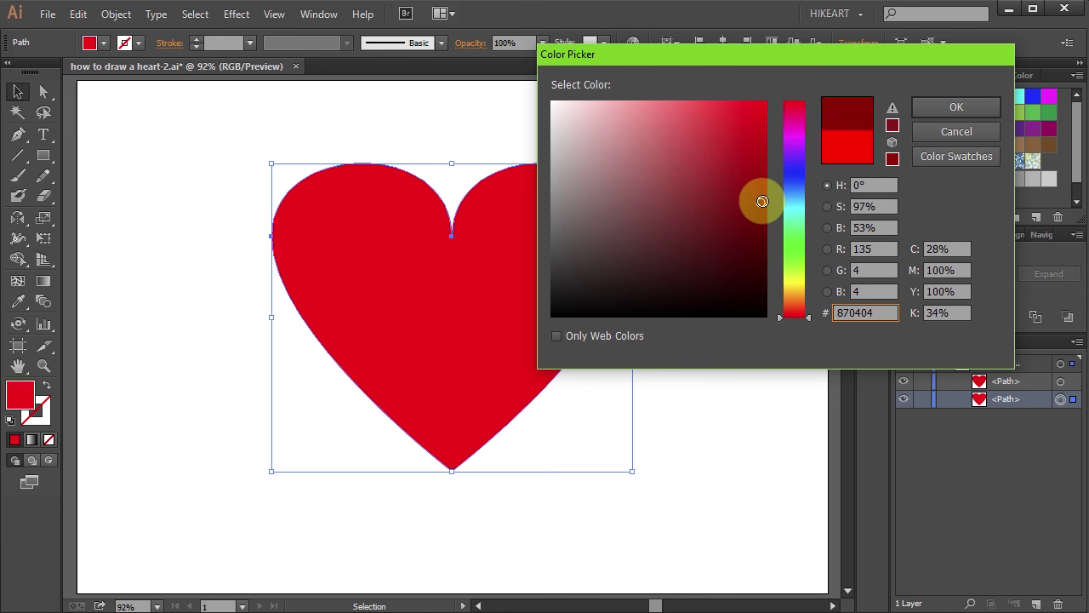
click(940, 108)
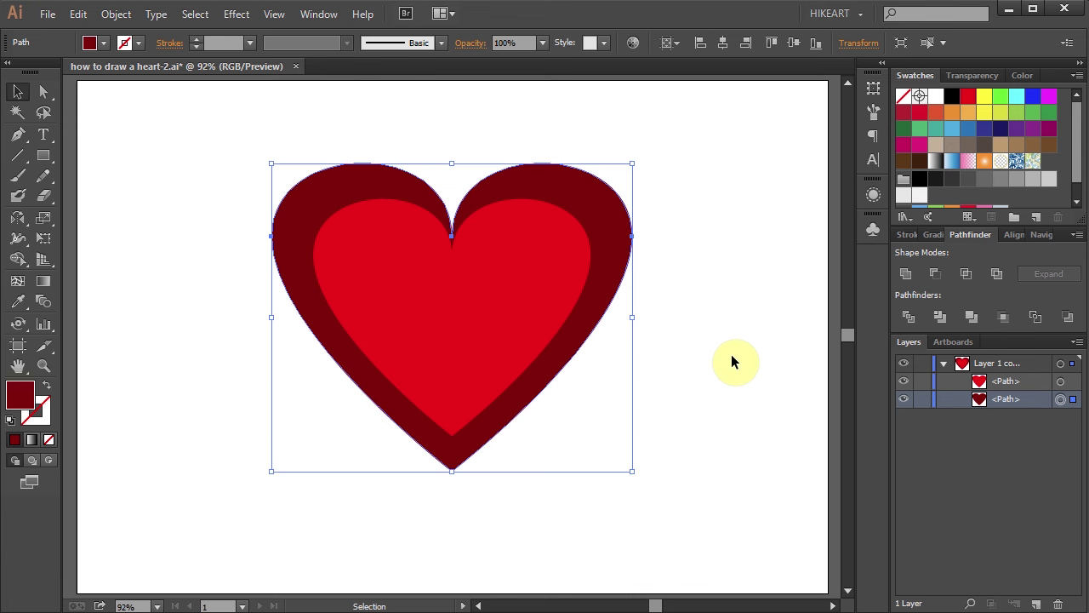
Duplicate the inner red heart in the Layers panel and lock the top copy.
click(691, 387)
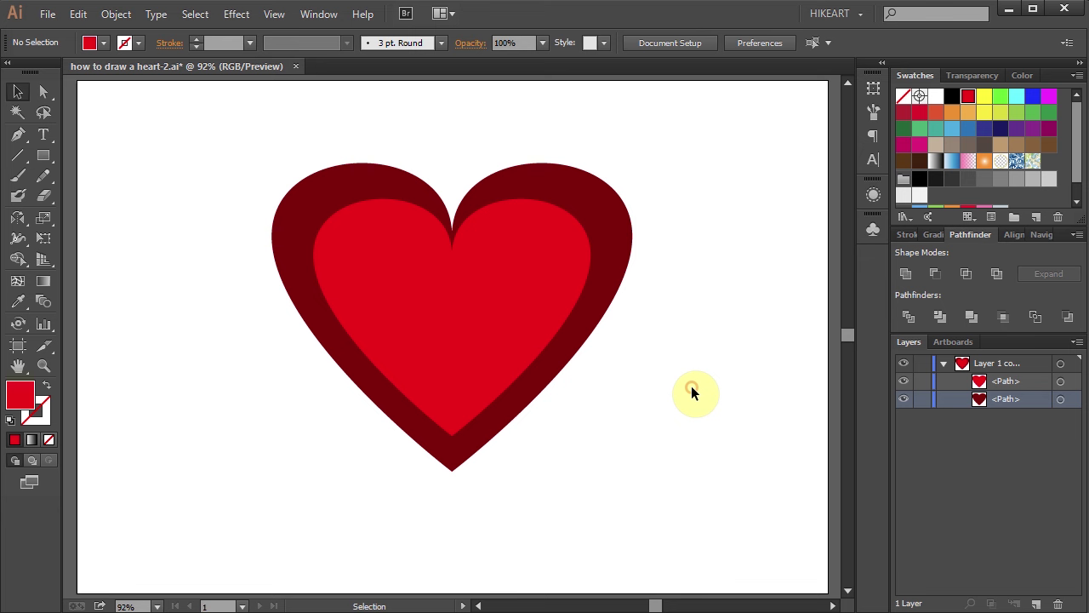
click(1059, 385)
click(1031, 382)
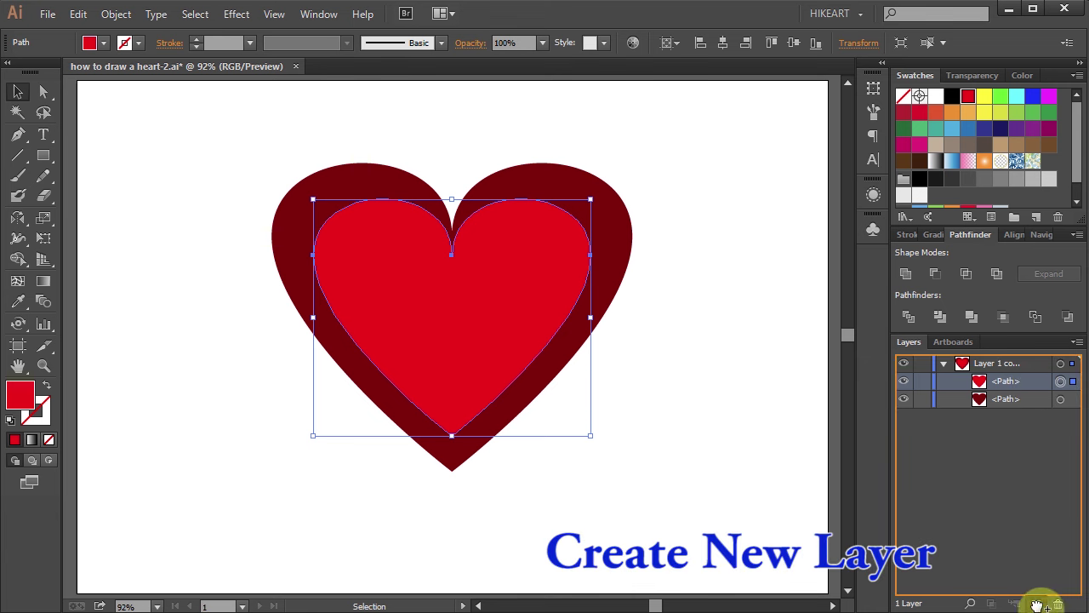
drag(1036, 604, 1036, 603)
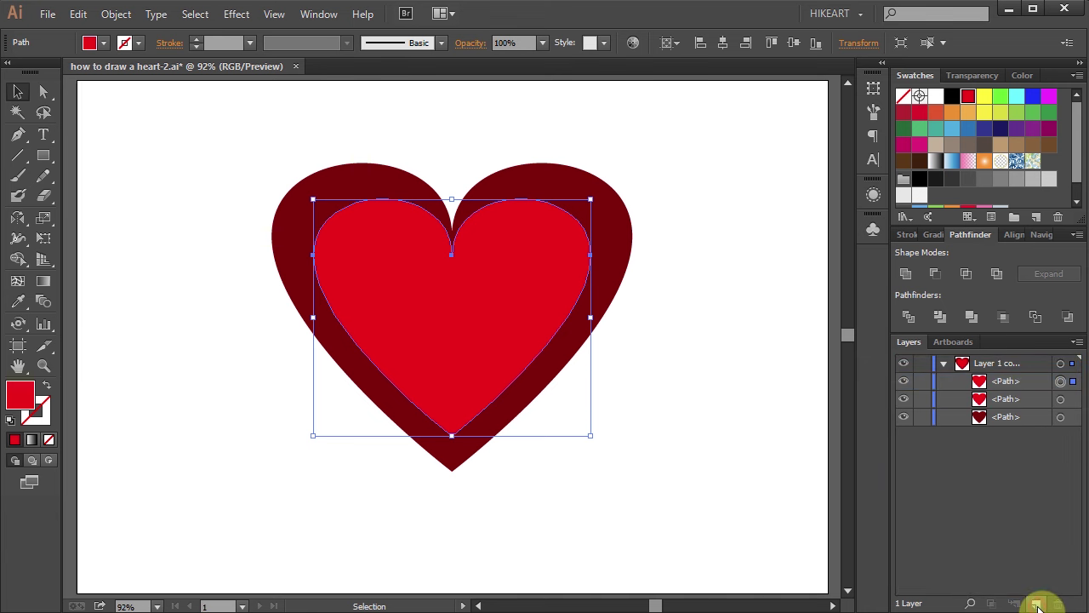
click(924, 383)
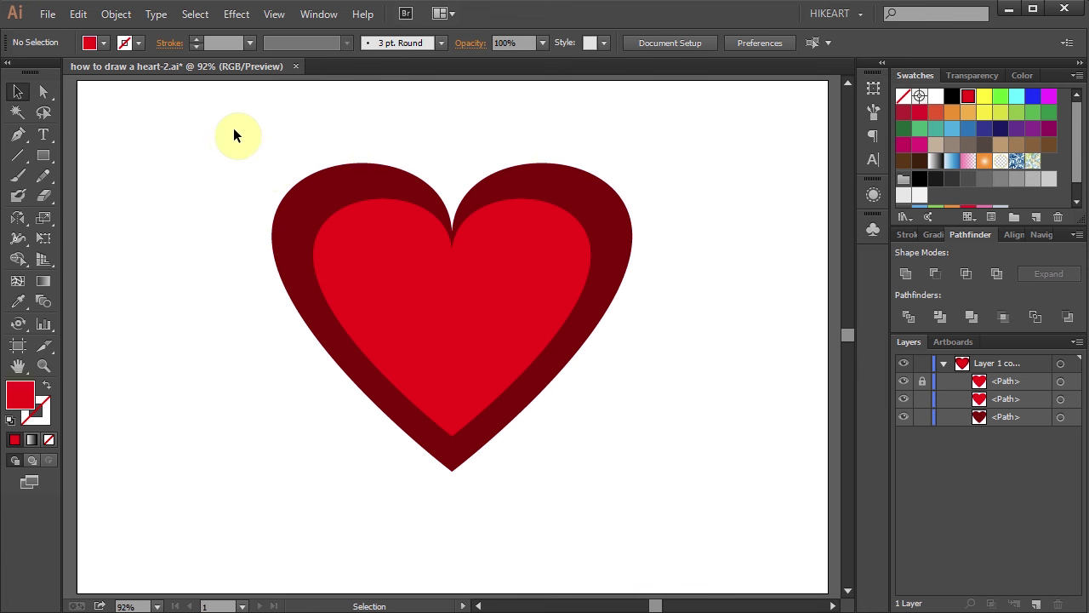
Blend the dark outer and bright inner hearts with Object > Blend > Make, then deselect.
drag(234, 129, 683, 508)
click(119, 14)
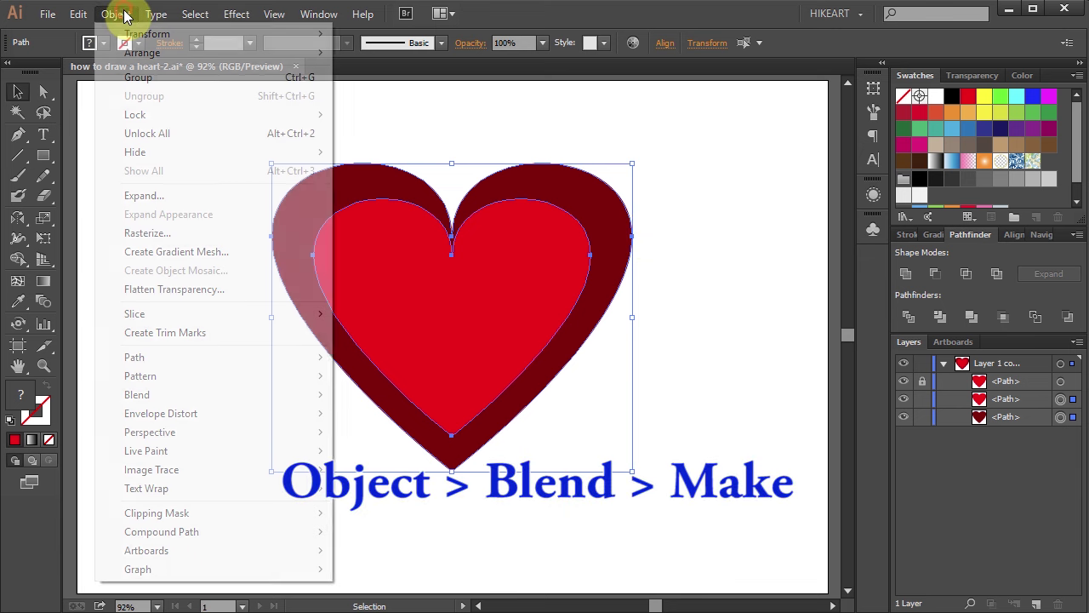
mouse_move(213, 399)
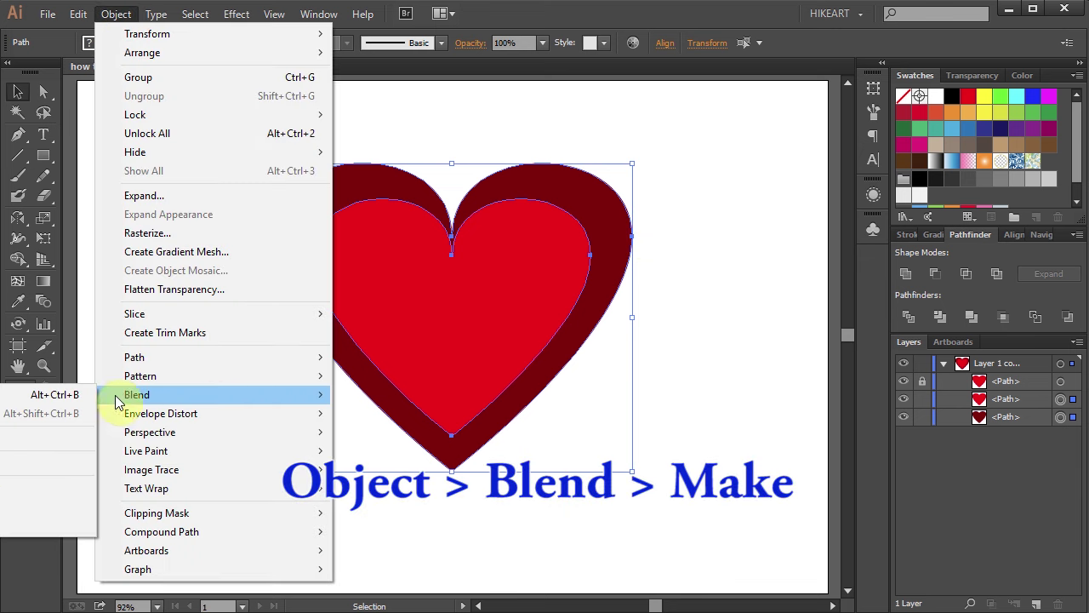
click(26, 396)
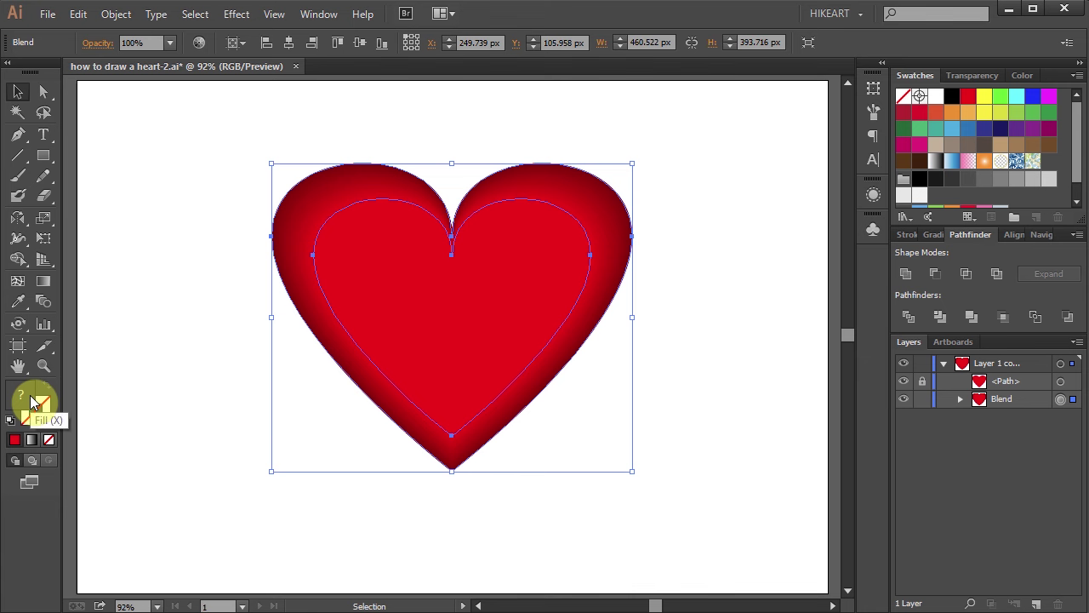
click(692, 363)
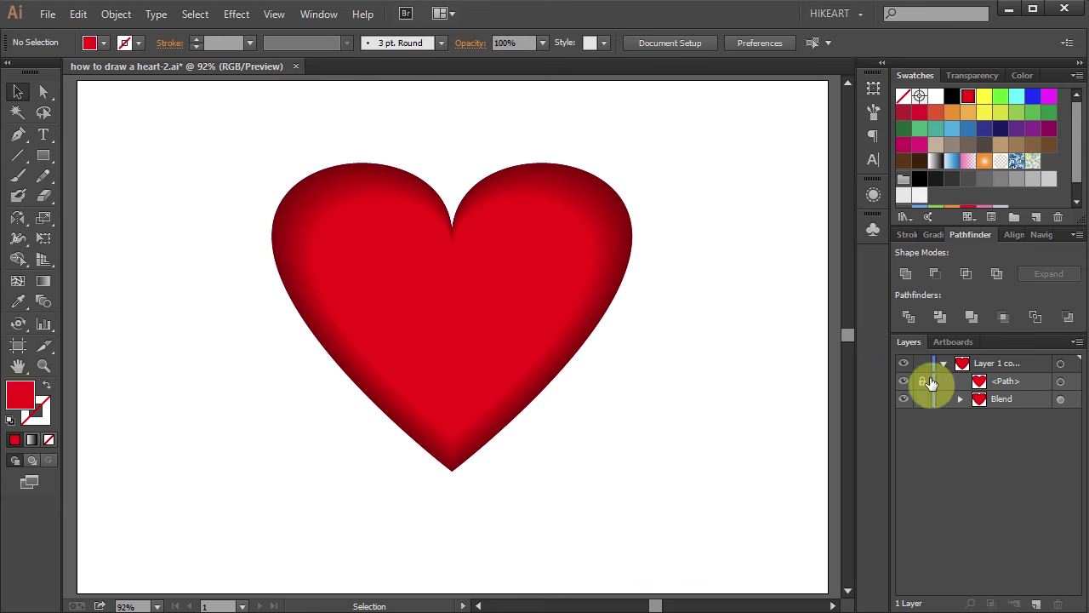
Give the top inner heart the White, Black linear gradient and lock the Blend row.
click(1060, 382)
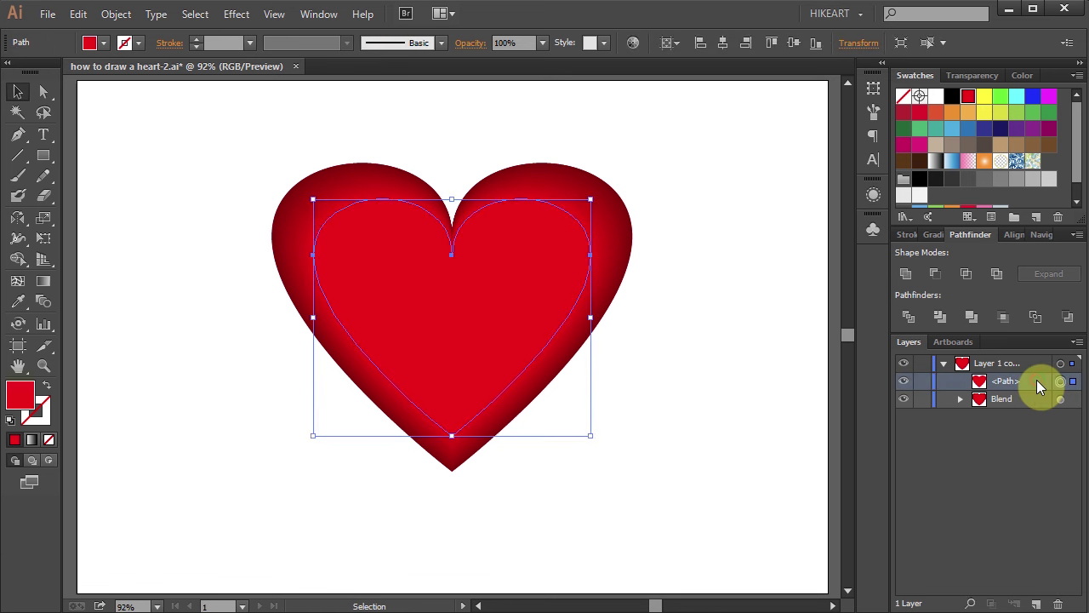
click(934, 235)
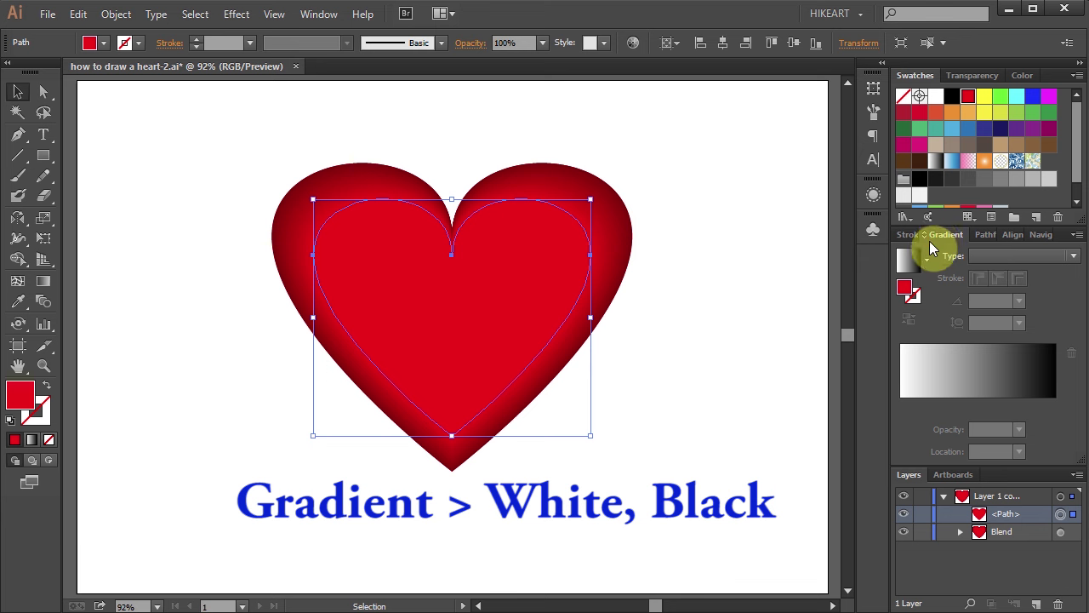
click(928, 258)
scroll(924, 323, up, 1)
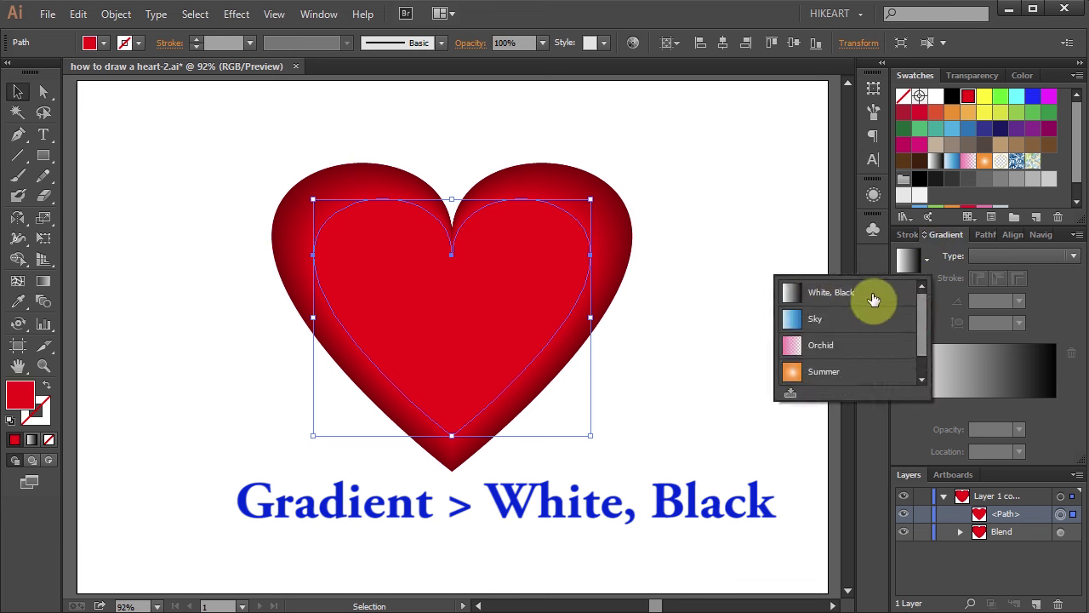
click(868, 299)
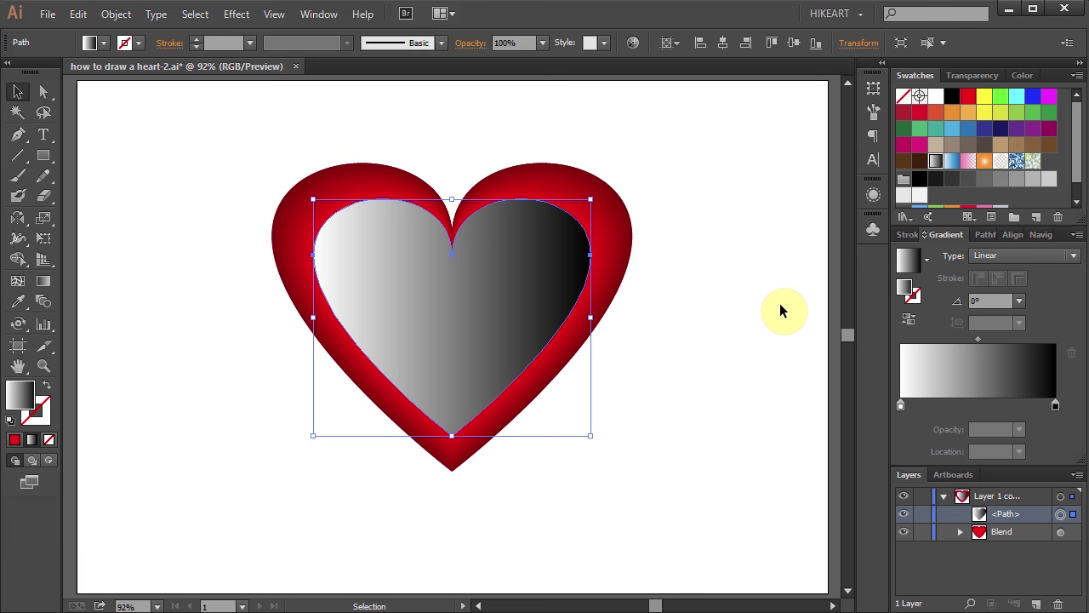
click(922, 532)
Drag the inner heart's bottom anchor upward to form a rounded highlight cap.
key(a)
click(453, 438)
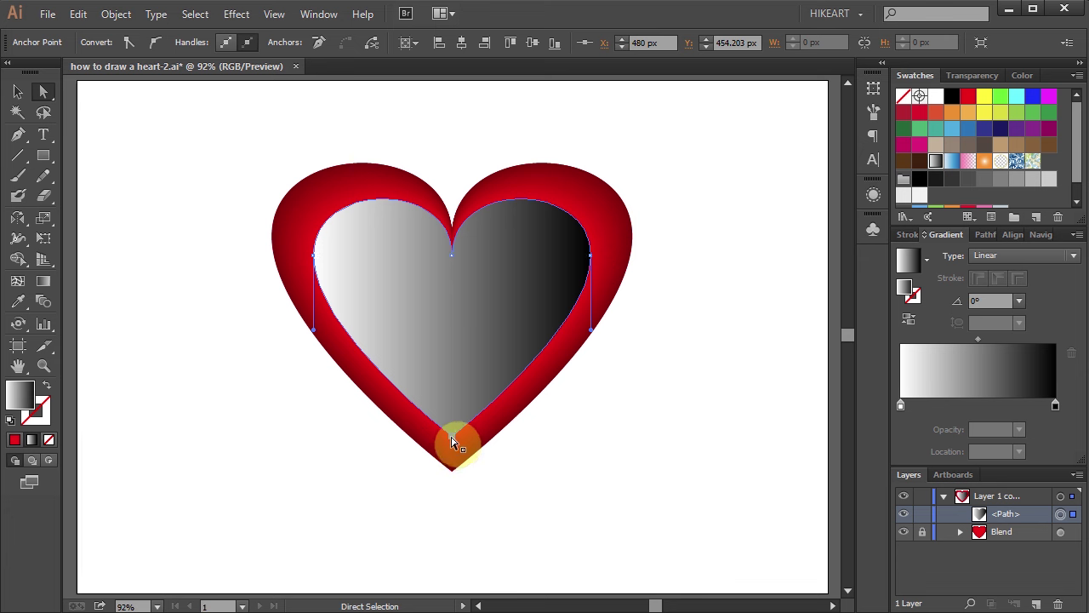
drag(453, 441, 455, 337)
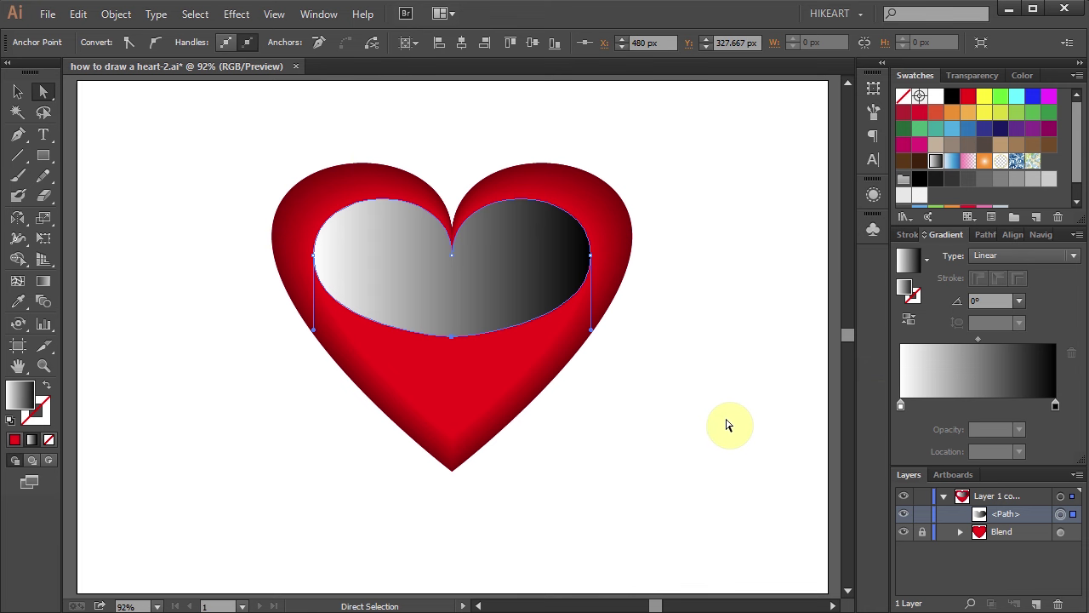
Set the gradient's black stop to CMYK 100/100/100/100 rich black.
click(1057, 412)
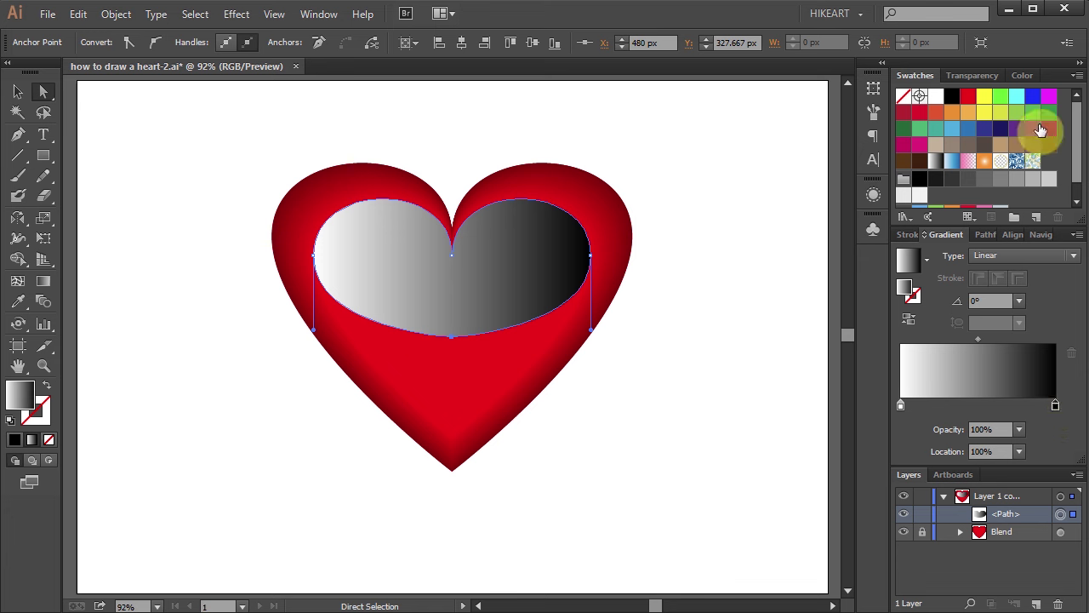
click(1029, 75)
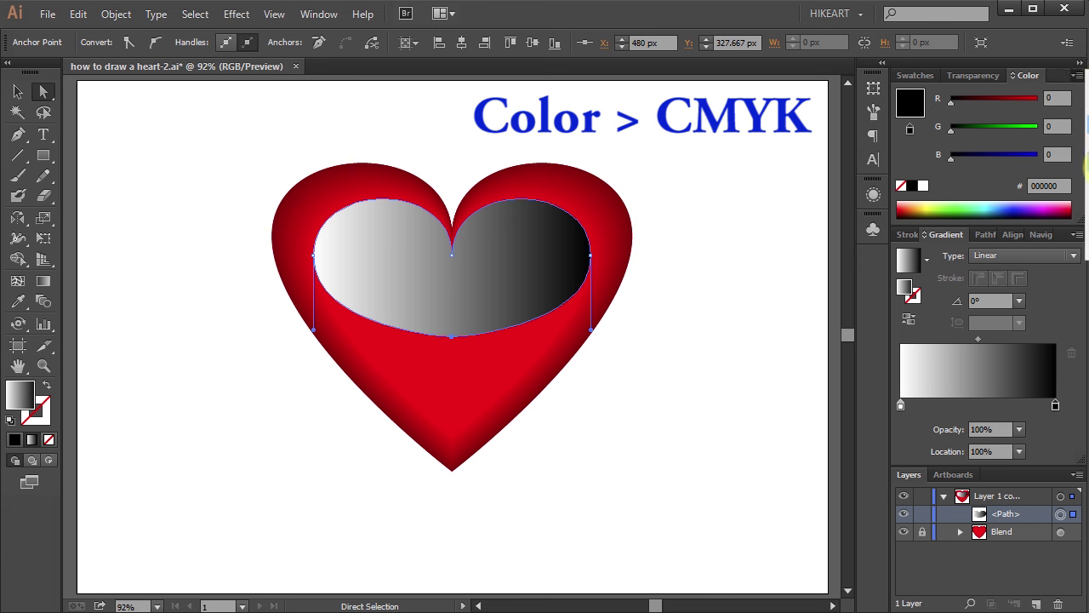
click(1087, 167)
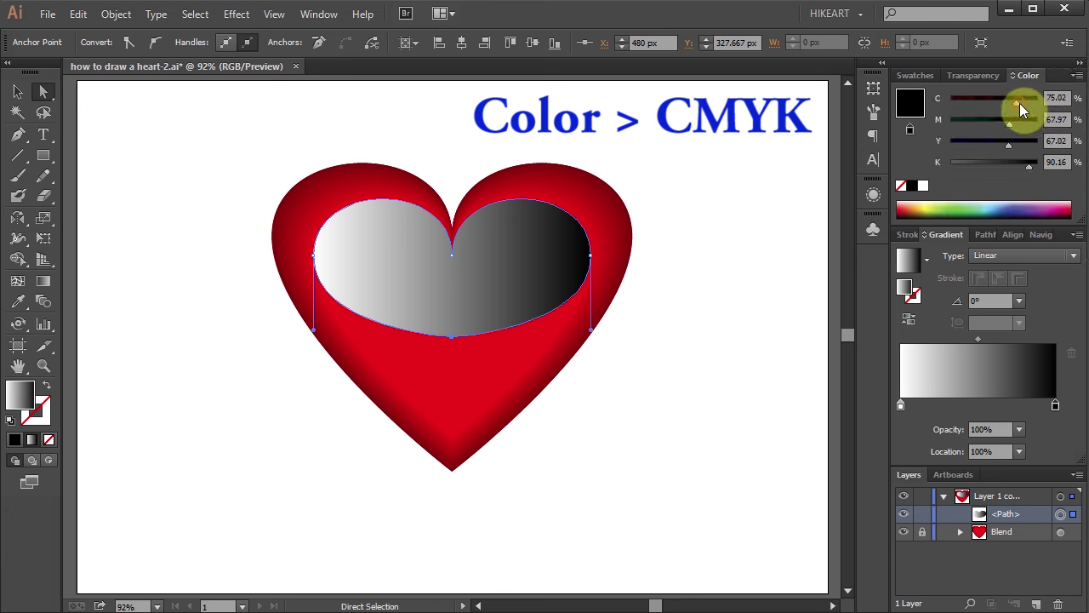
drag(1020, 103, 1079, 168)
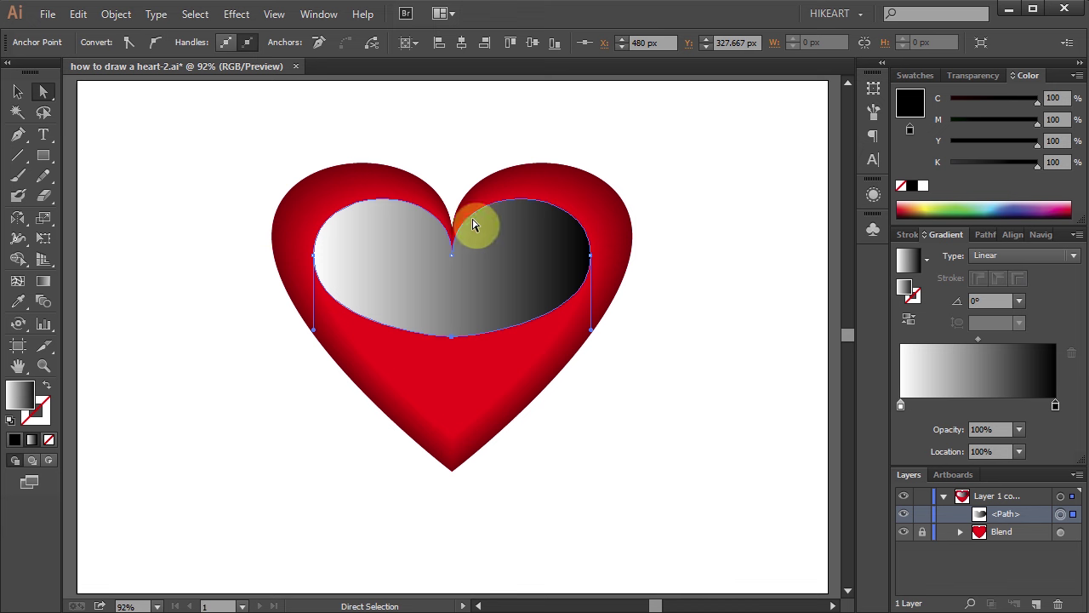
Set the gradient angle to -90° and the Transparency blending mode to Screen, then deselect.
click(1019, 302)
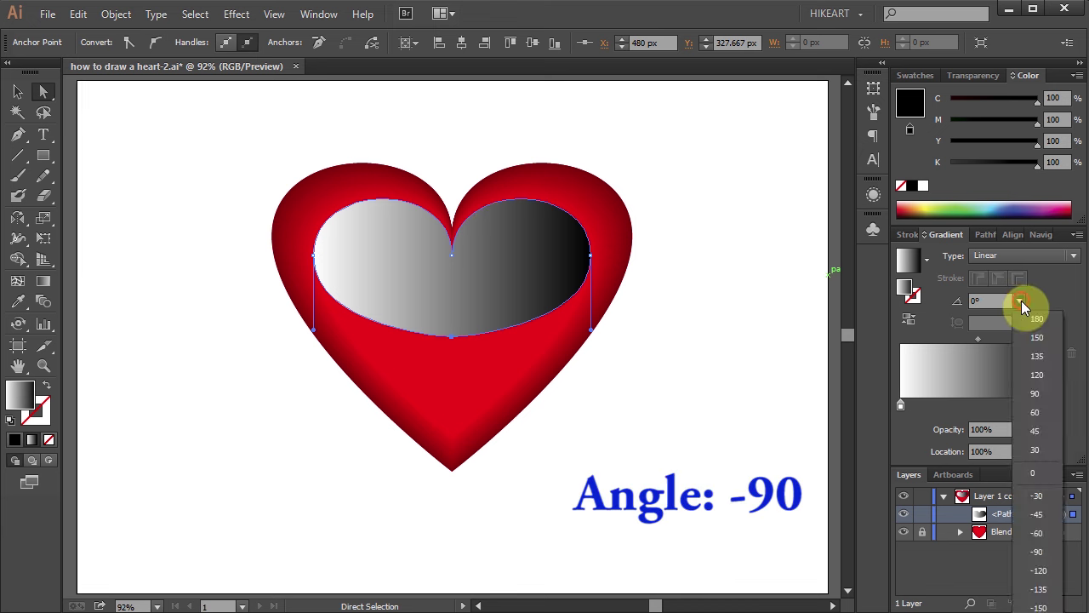
click(1042, 553)
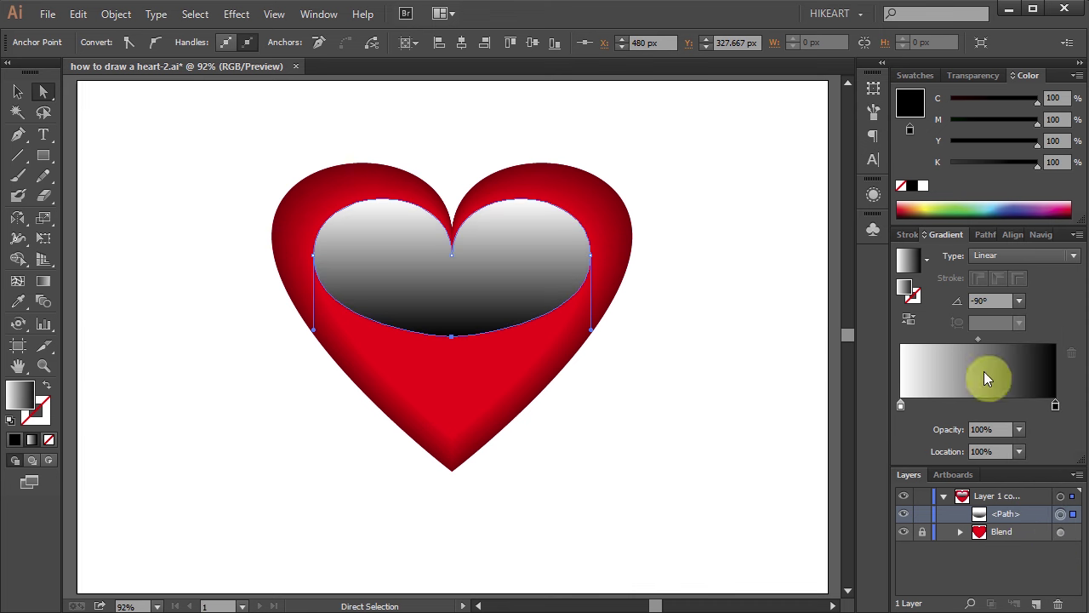
click(977, 79)
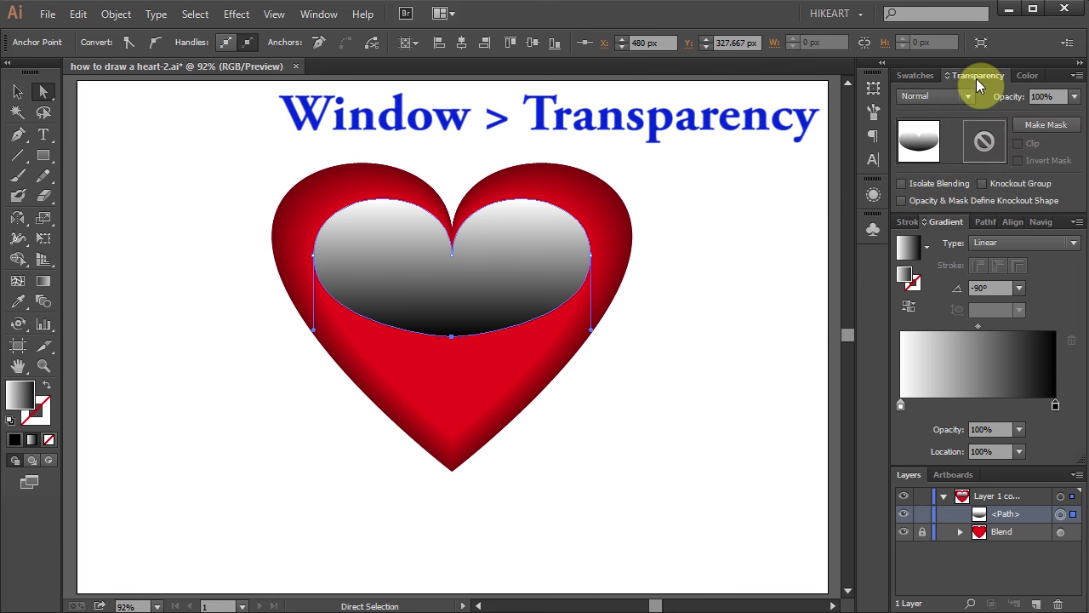
click(315, 14)
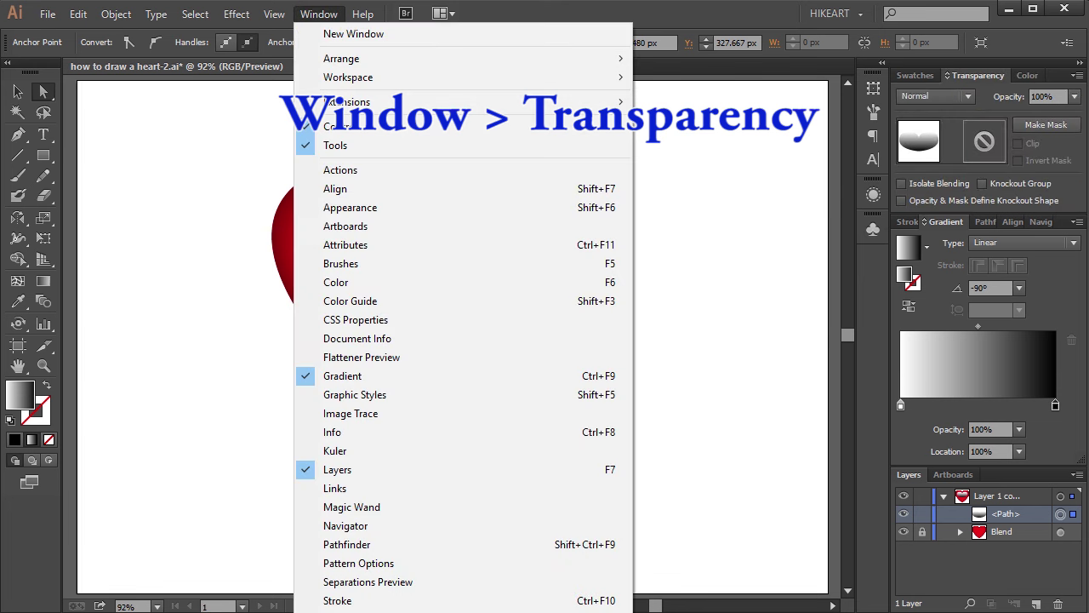
click(976, 77)
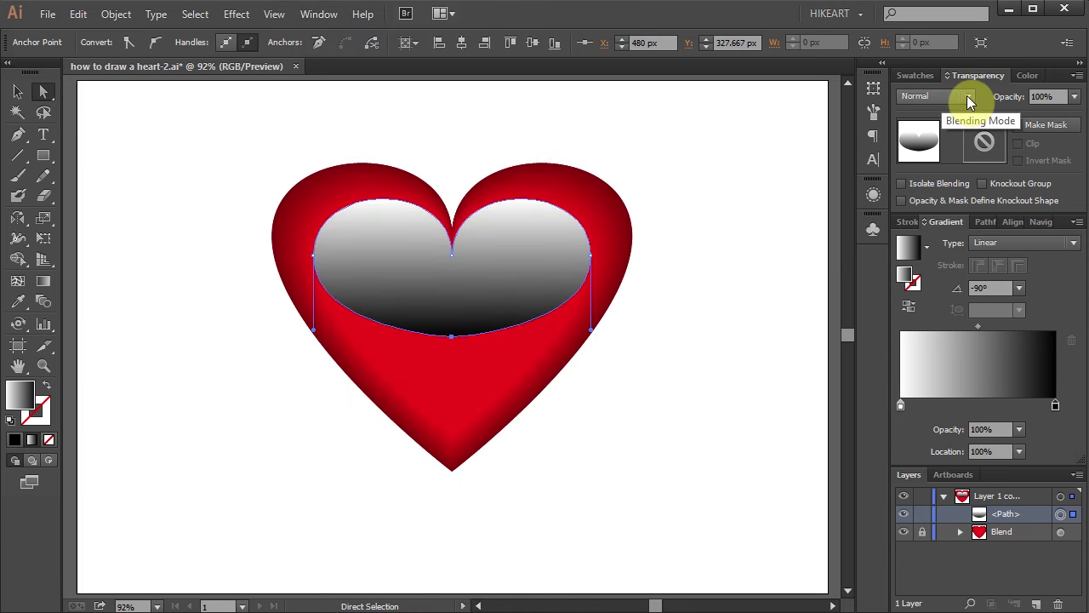
click(967, 96)
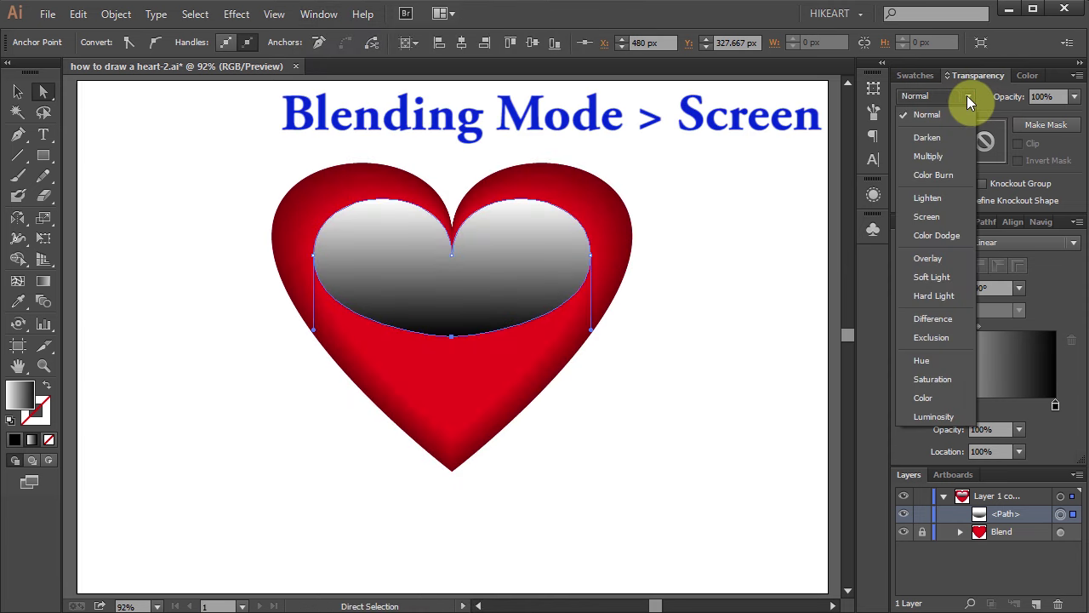
click(936, 216)
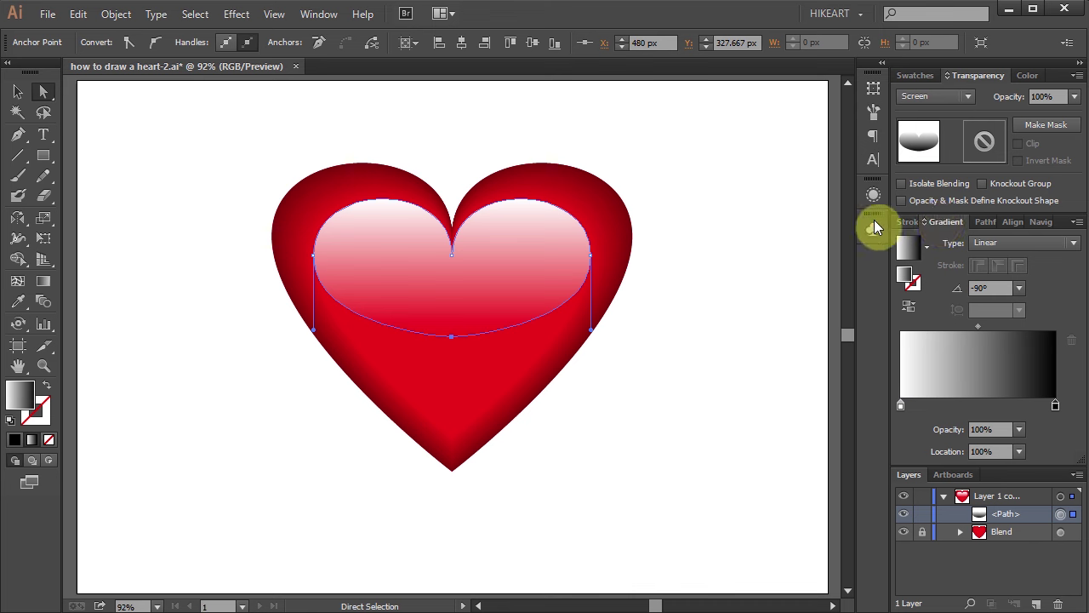
click(774, 243)
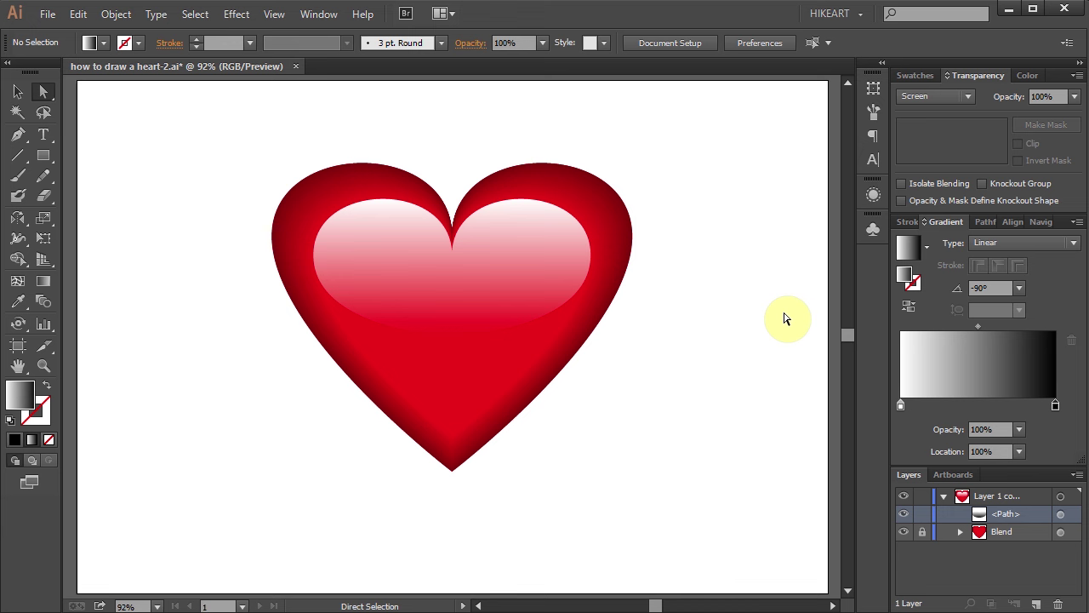
Give the blend's outer heart a darker red fill.
click(960, 532)
click(1027, 569)
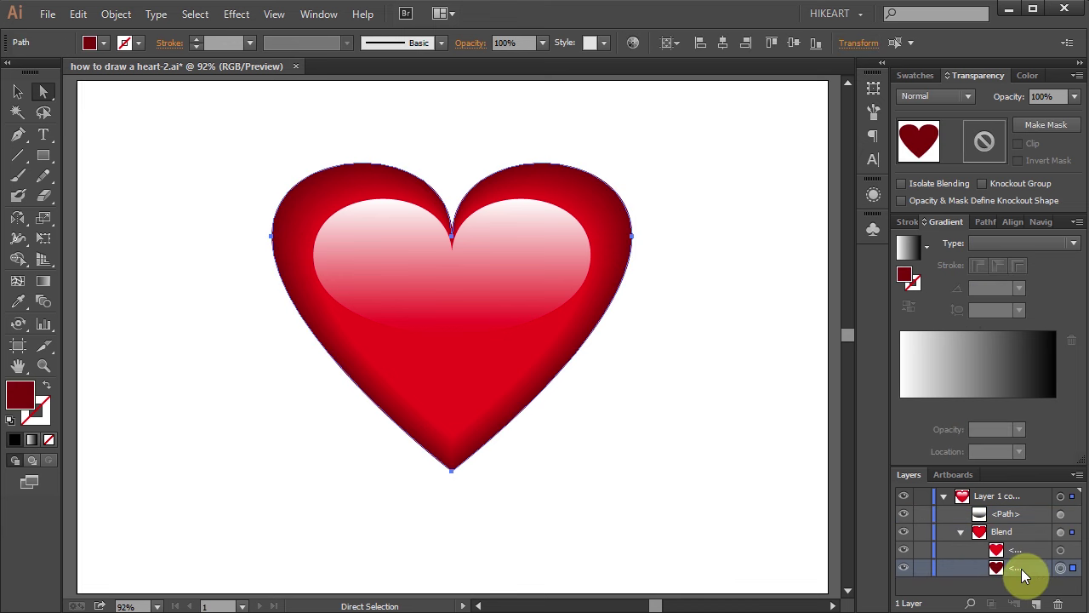
double_click(20, 393)
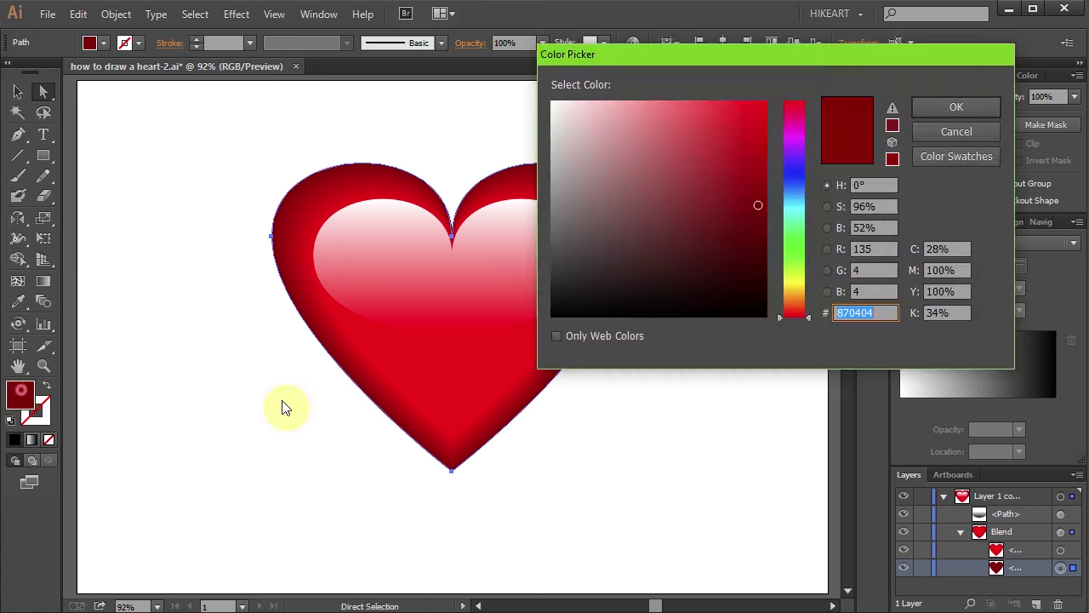
click(763, 227)
click(938, 104)
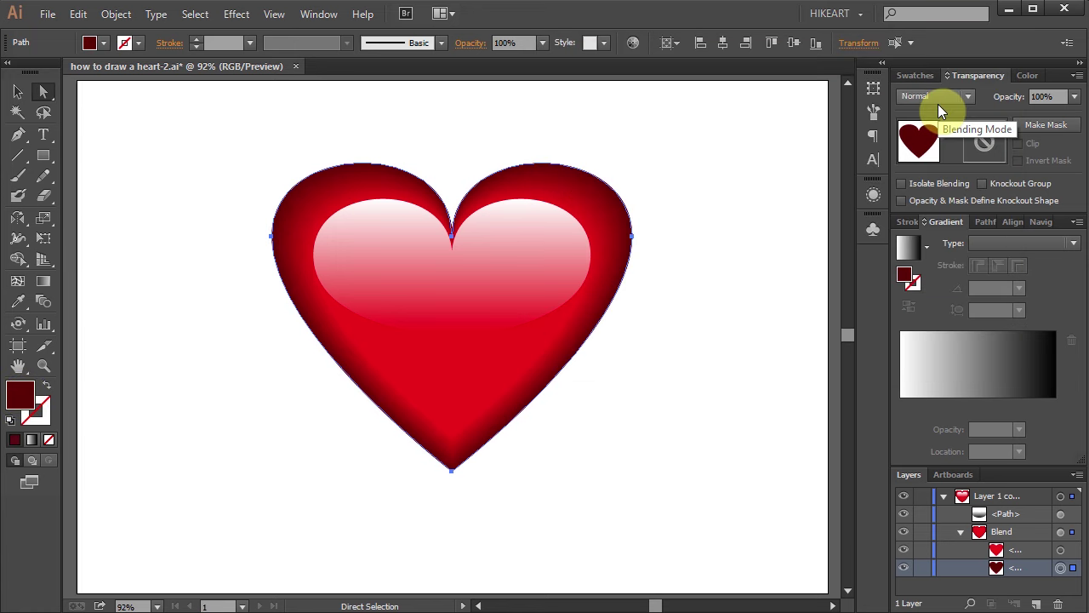
Shrink and widen the inner heart, then raise it about 33 px.
click(1060, 549)
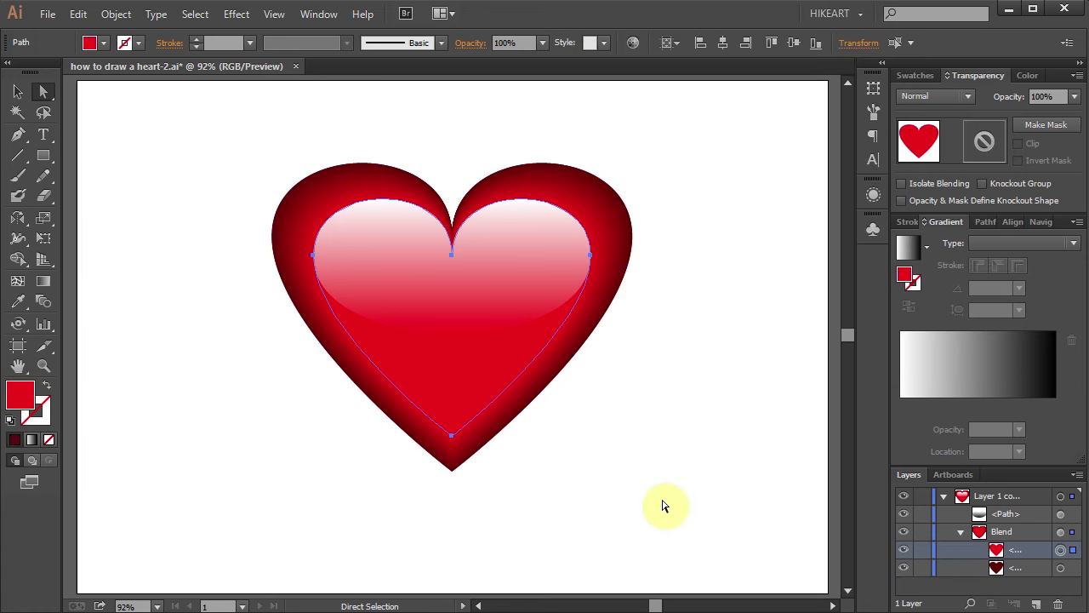
key(v)
drag(589, 437, 578, 424)
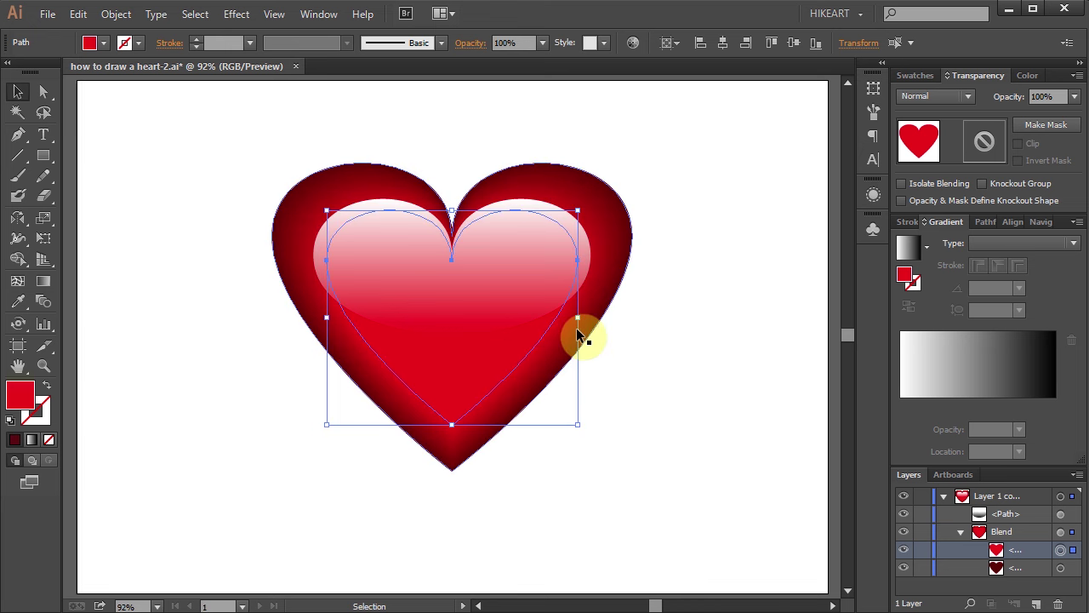
drag(577, 317, 599, 317)
drag(454, 400, 451, 377)
Widen the white highlight and adjust its cleft and bottom anchor points.
click(539, 268)
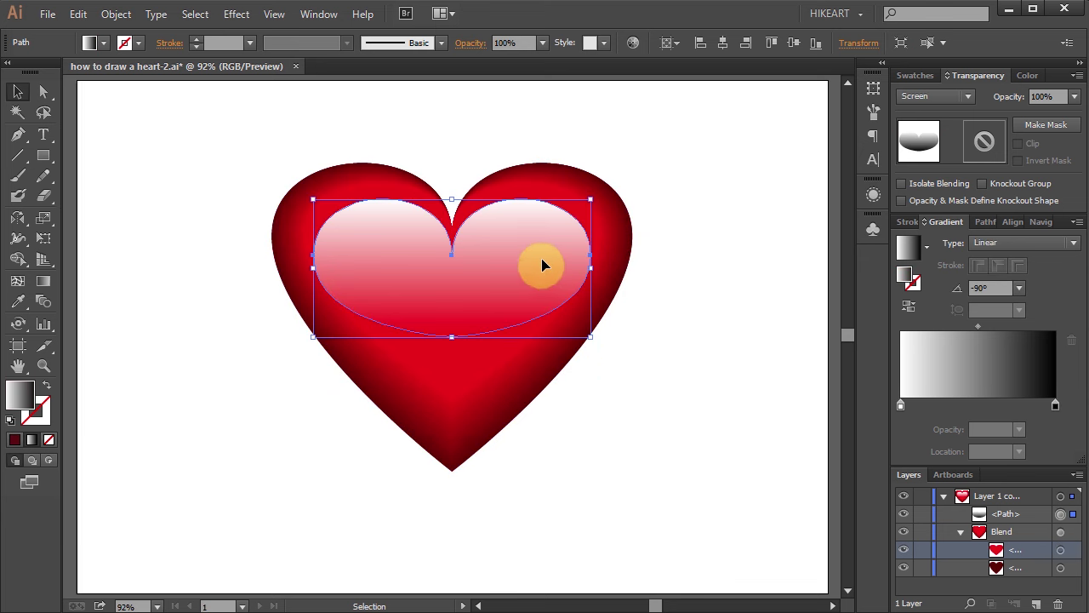
drag(591, 267, 610, 268)
key(a)
click(456, 196)
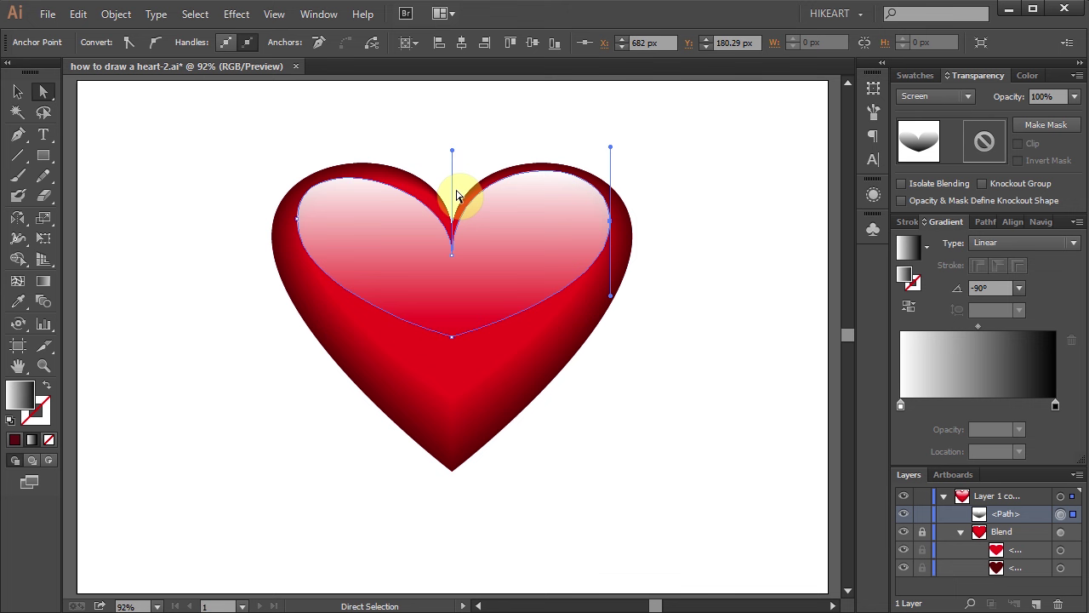
click(453, 253)
click(452, 335)
Drag the highlight's gradient midpoint up so it fades out sooner.
click(728, 394)
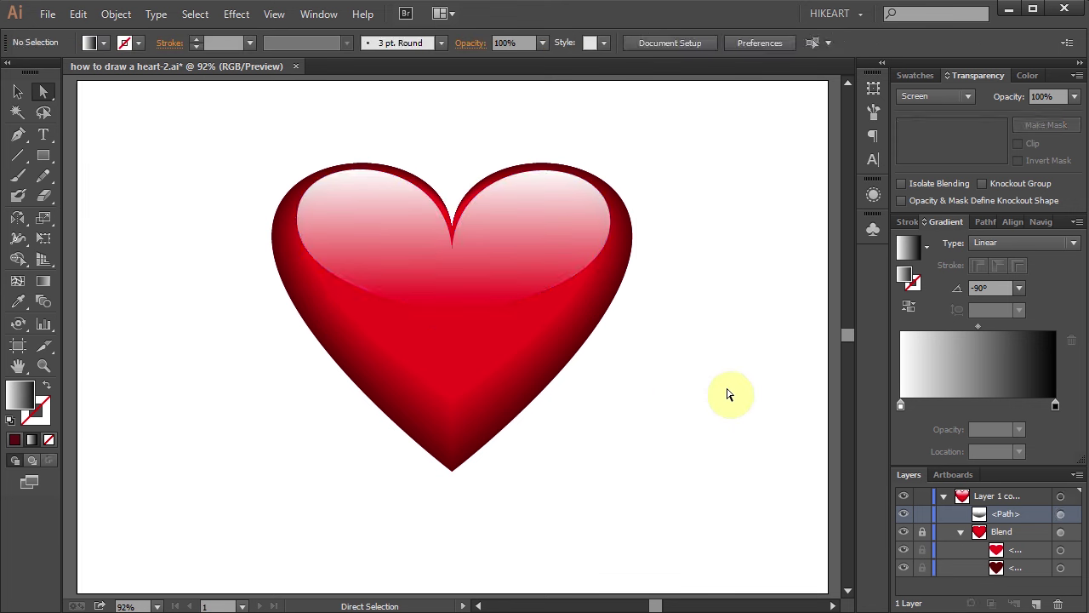
key(ctrl+z)
key(g)
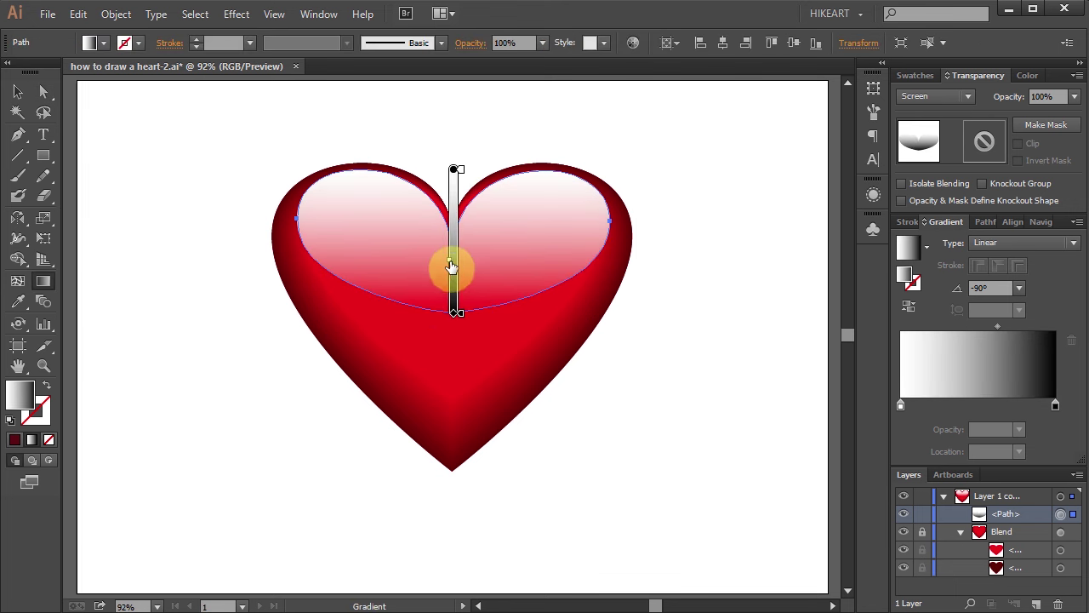
drag(452, 266, 452, 255)
click(788, 436)
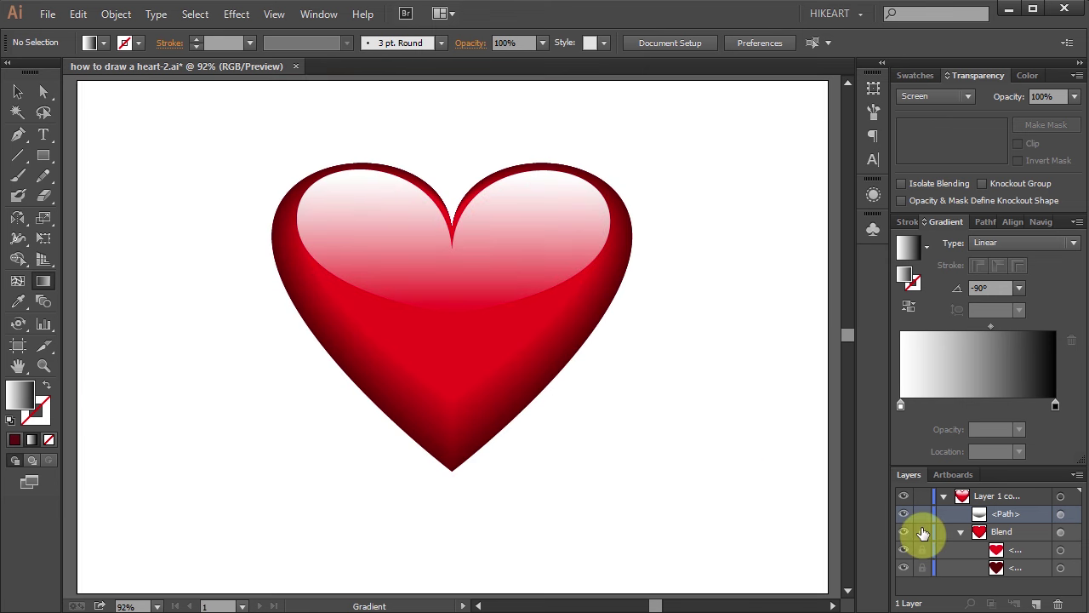
Copy the whole heart artwork below the original and scale the copy down small.
click(943, 495)
key(v)
drag(215, 123, 700, 478)
drag(467, 361, 639, 423)
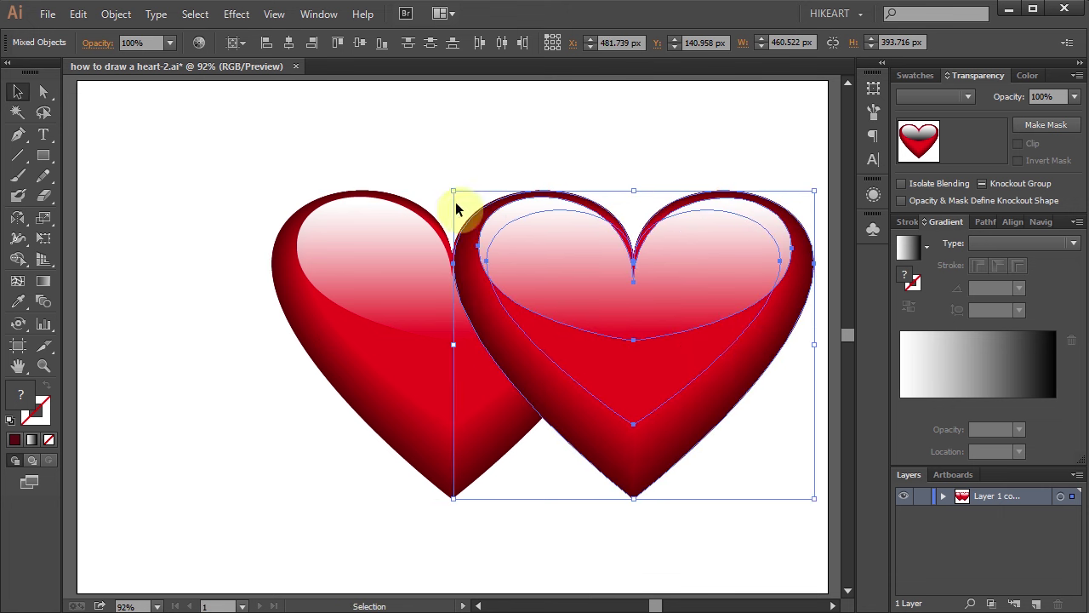
drag(453, 191, 760, 482)
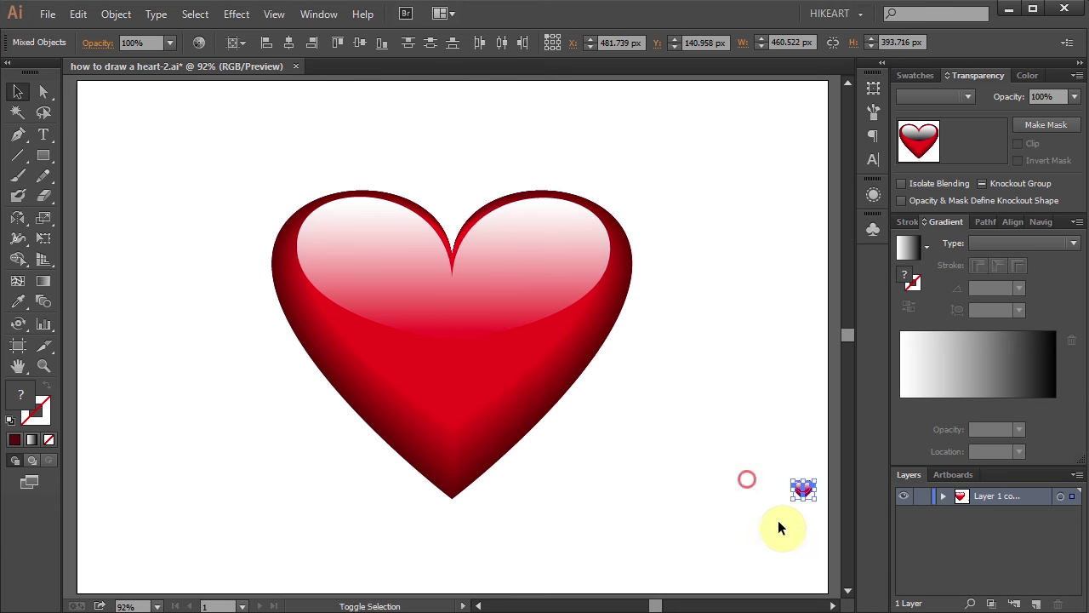
Save the small heart as New Symbol 1, delete the copy, lock Layer 1, target Layer 2.
click(1036, 602)
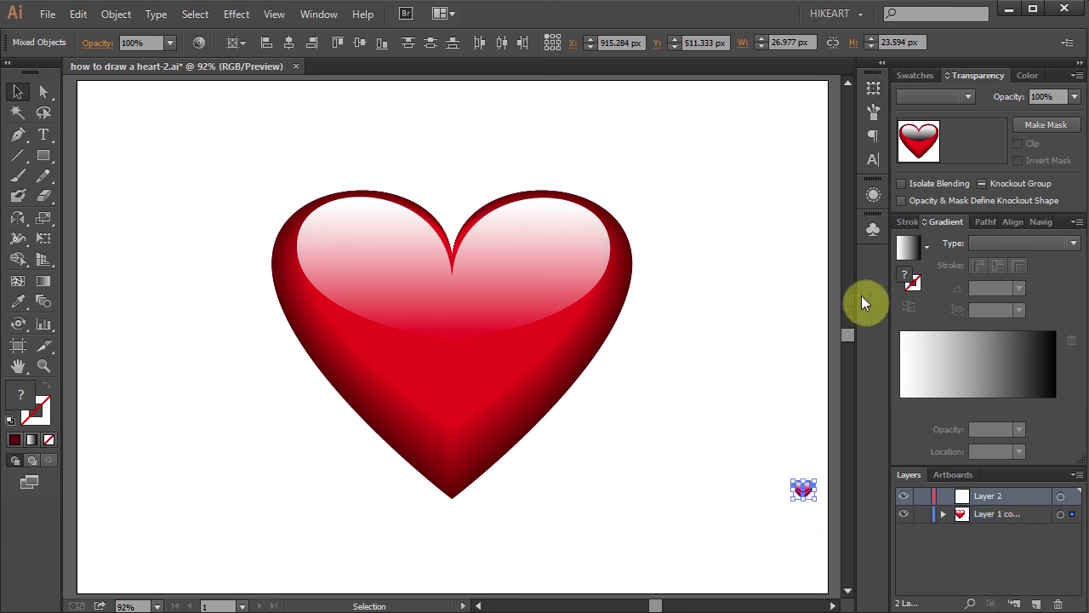
click(873, 230)
drag(809, 498, 791, 312)
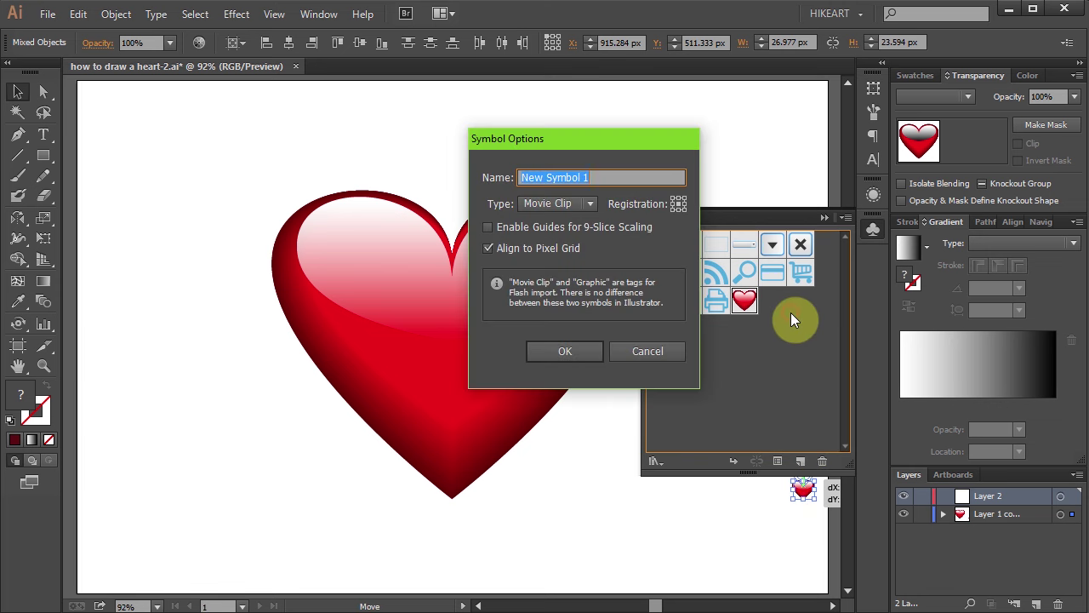
click(572, 357)
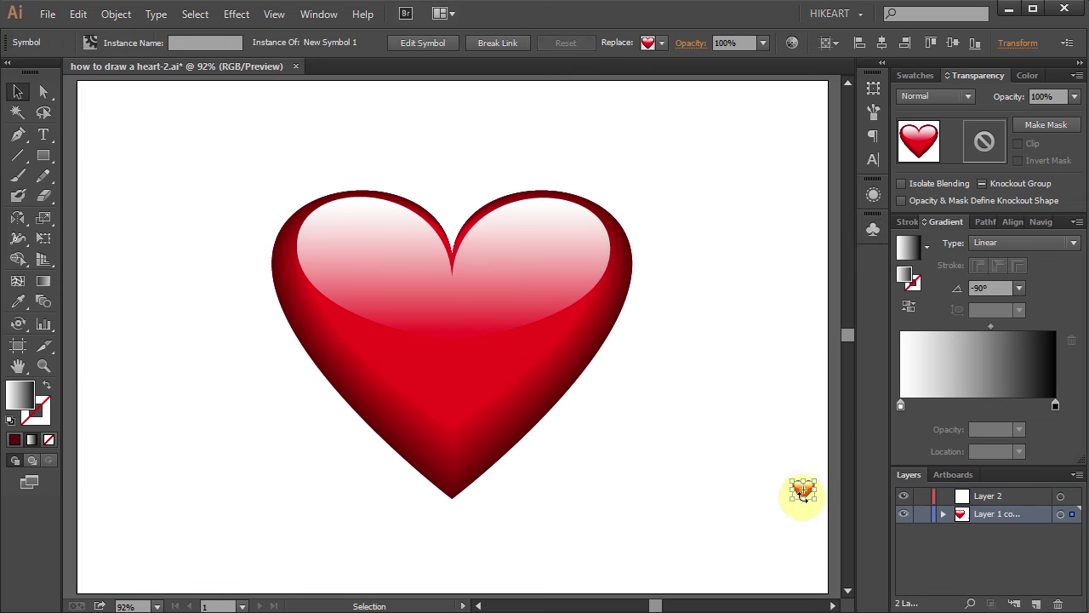
key(Delete)
click(922, 514)
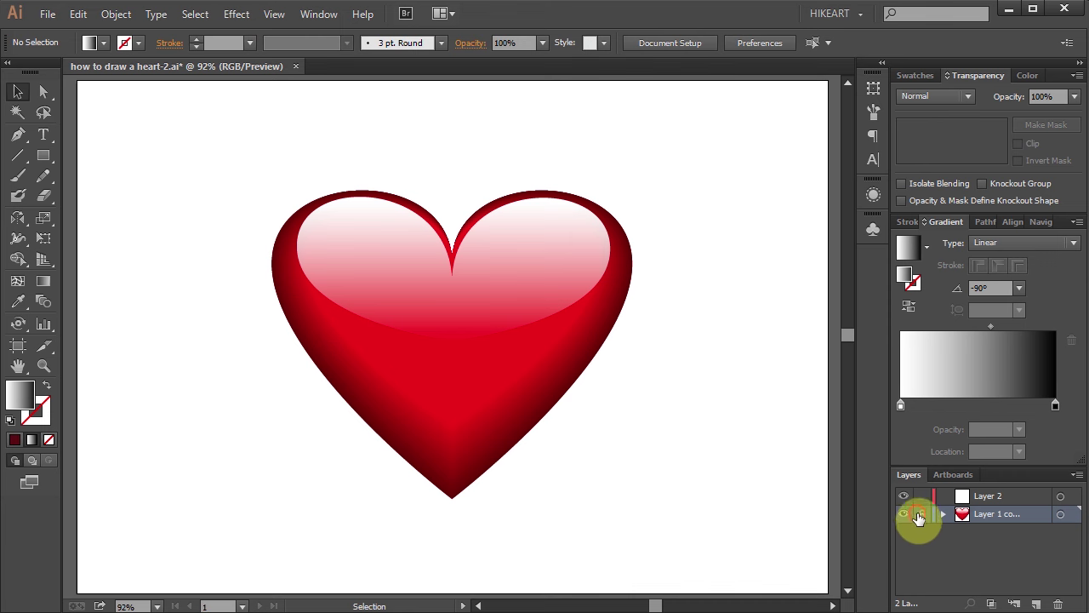
click(1061, 497)
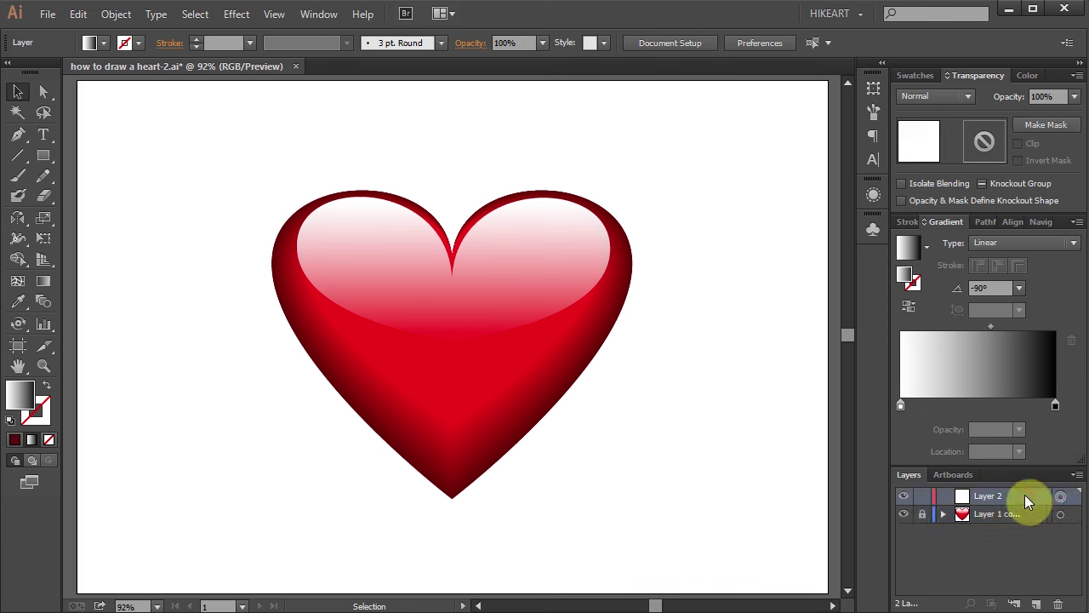
Tear off the Symbol tools and spray small hearts around the big heart.
click(19, 324)
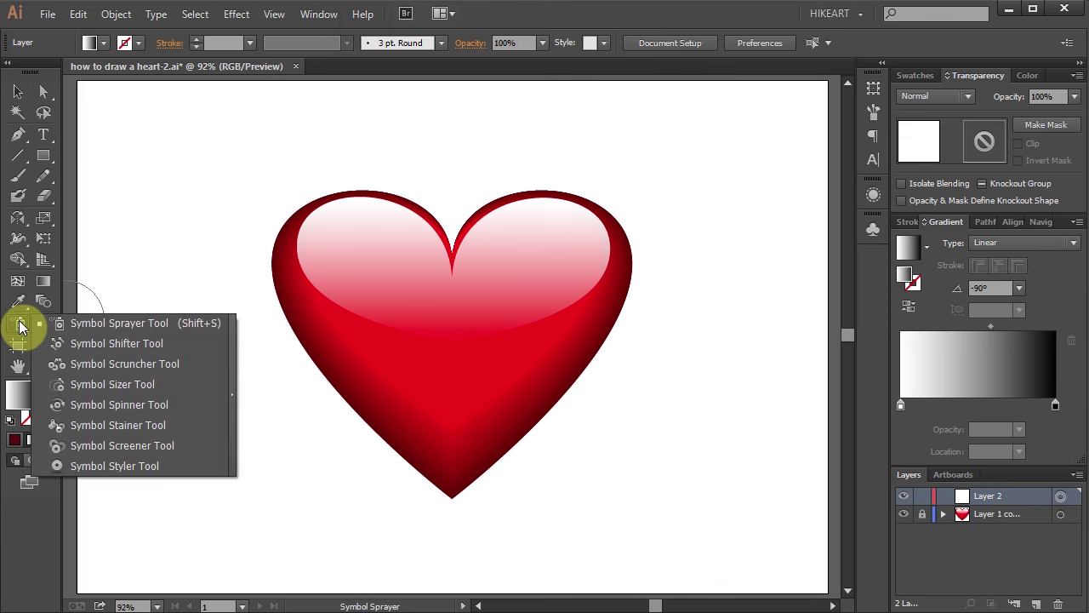
click(231, 394)
drag(213, 341, 222, 101)
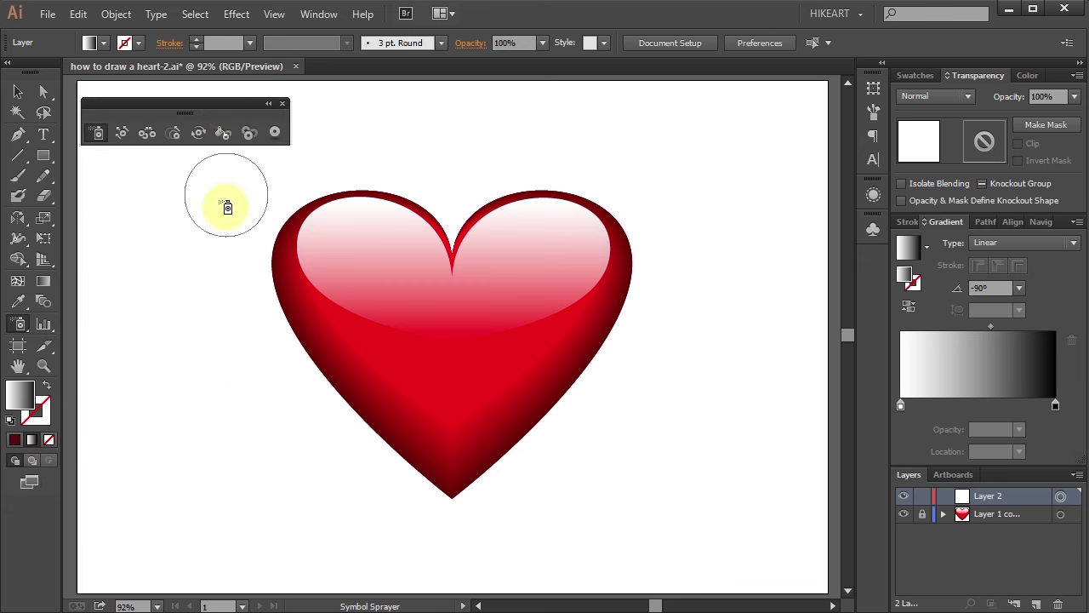
mouse_move(227, 207)
mouse_down()
mouse_move(181, 357)
mouse_move(619, 431)
mouse_up()
Enlarge some of the sprayed hearts with the Symbol Sizer.
click(173, 132)
click(377, 115)
click(690, 404)
mouse_move(685, 431)
mouse_down()
mouse_move(773, 199)
mouse_move(737, 176)
mouse_move(178, 438)
mouse_up()
Shift the top hearts into new spots and spin the left-side hearts.
click(122, 132)
mouse_move(409, 149)
mouse_down()
mouse_move(481, 152)
mouse_move(591, 280)
mouse_move(244, 182)
mouse_up()
click(199, 132)
mouse_move(445, 397)
mouse_down()
mouse_move(201, 337)
mouse_move(206, 353)
mouse_up()
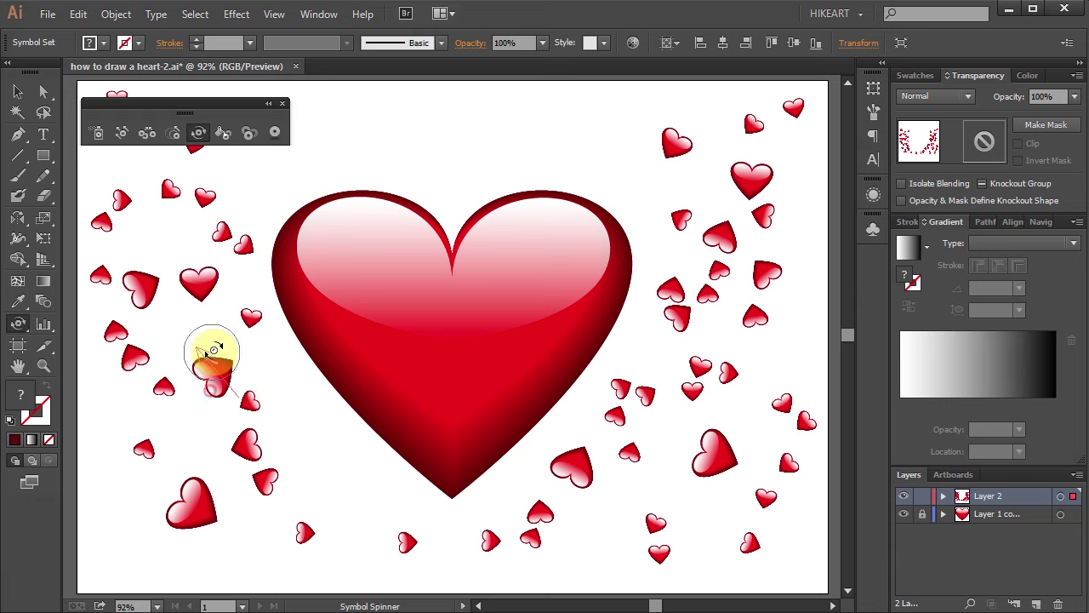
click(283, 103)
click(44, 134)
Add the 'Happy Valentine's Day!' text, enlarged and centred above the heart.
key(ctrl+shift+a)
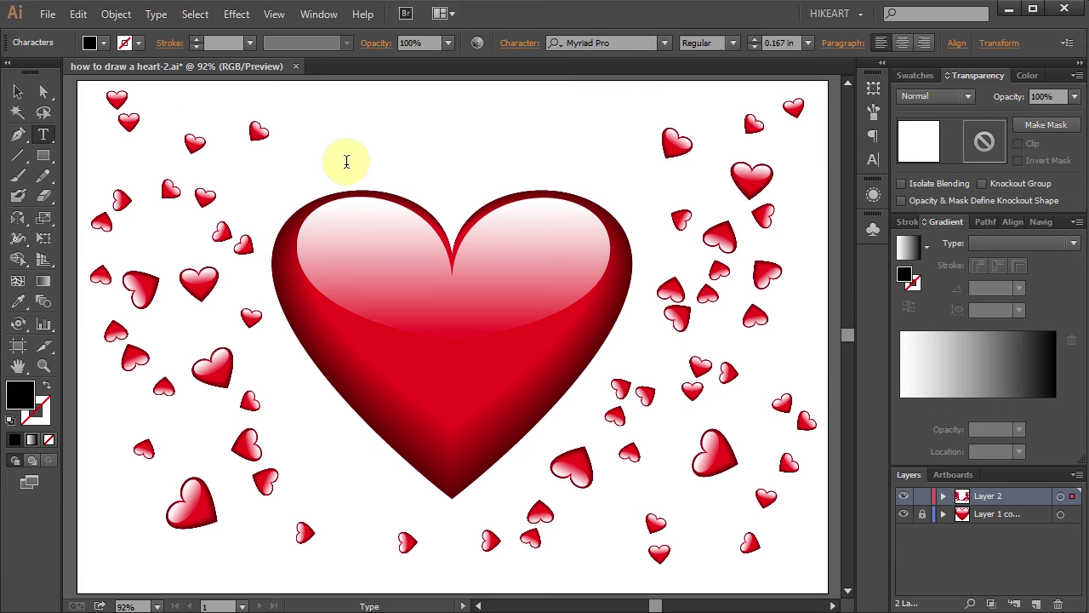
text(!)
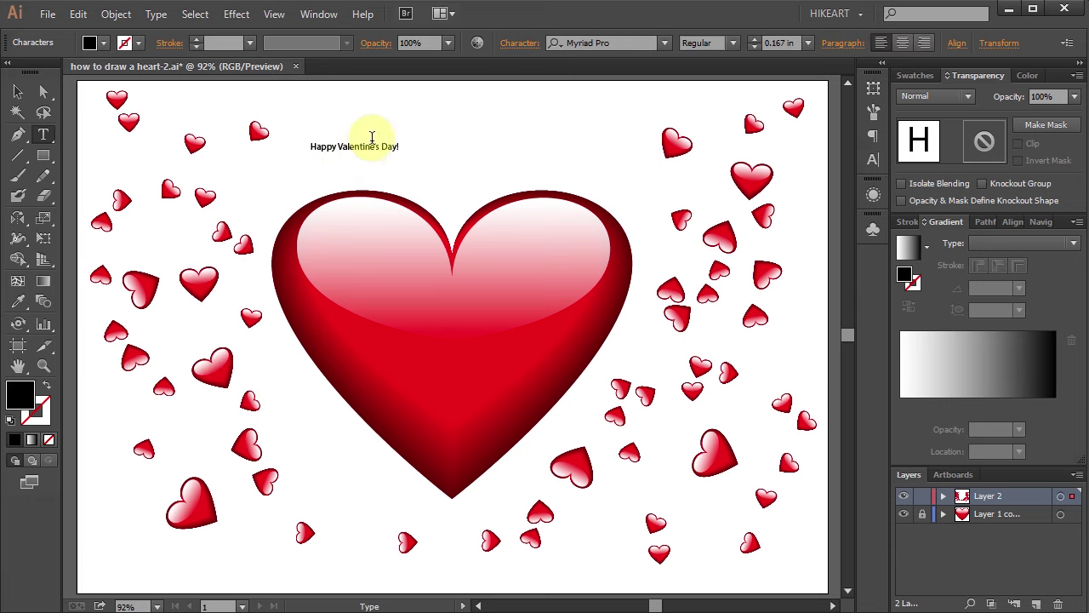
key(Escape)
drag(399, 155, 607, 170)
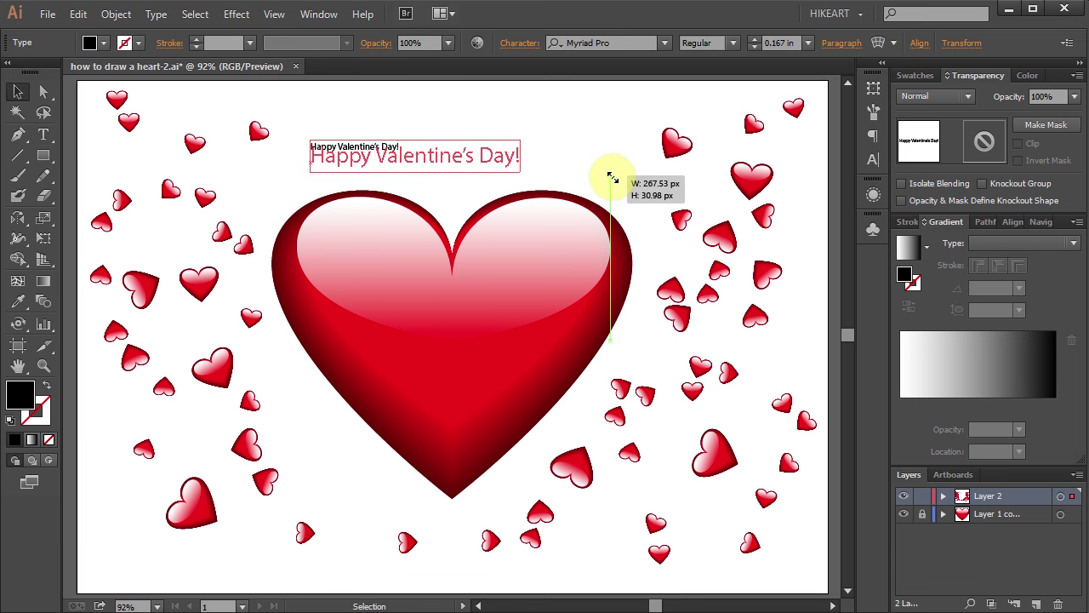
drag(452, 163, 494, 165)
Make the greeting red in Mutlu Ornamental and warp it into an Arc envelope.
double_click(548, 146)
key(ctrl+a)
click(967, 98)
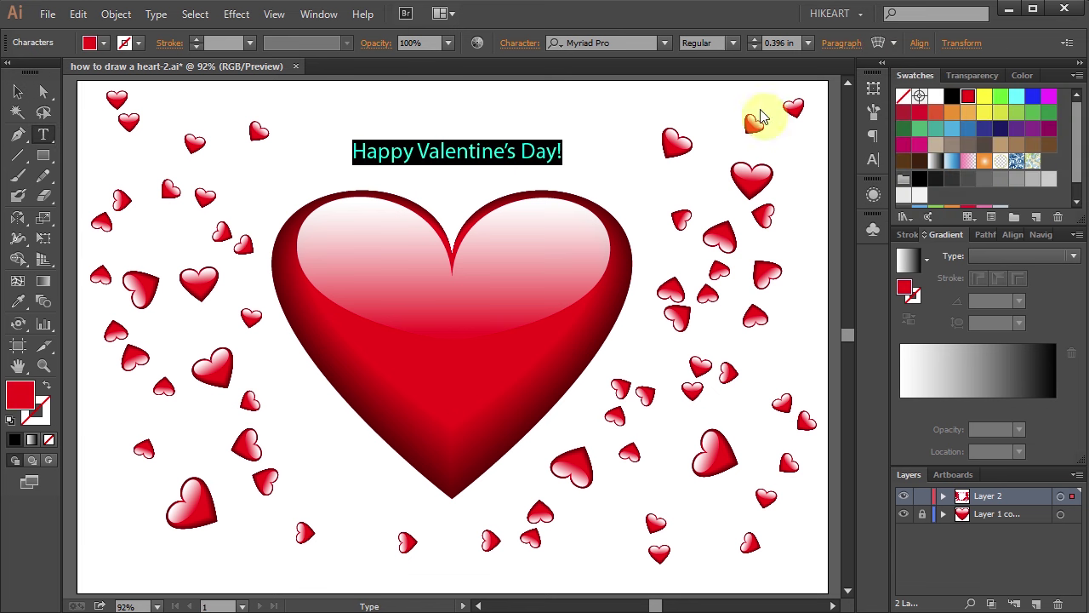
click(663, 44)
click(681, 169)
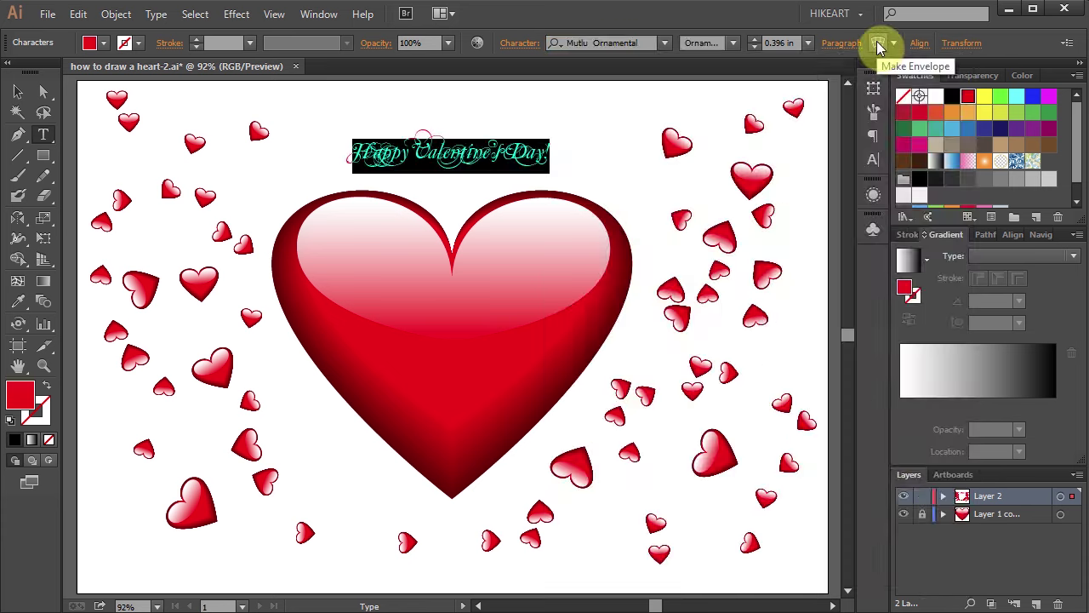
click(877, 44)
key(Return)
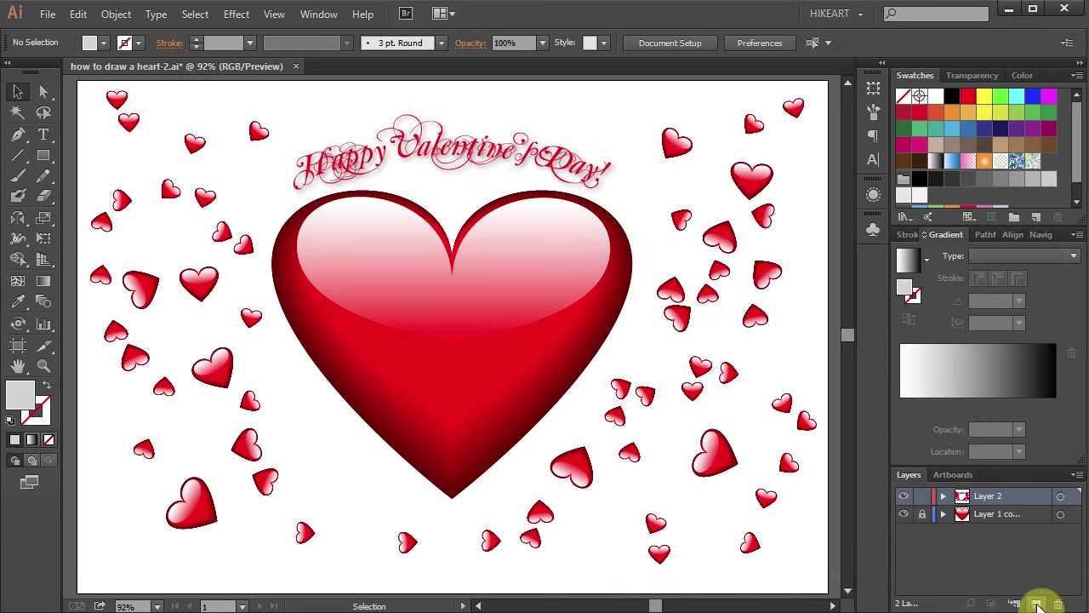
Draw an artboard-sized dark red radial-gradient rectangle on a new layer beneath the heart.
click(1036, 604)
key(m)
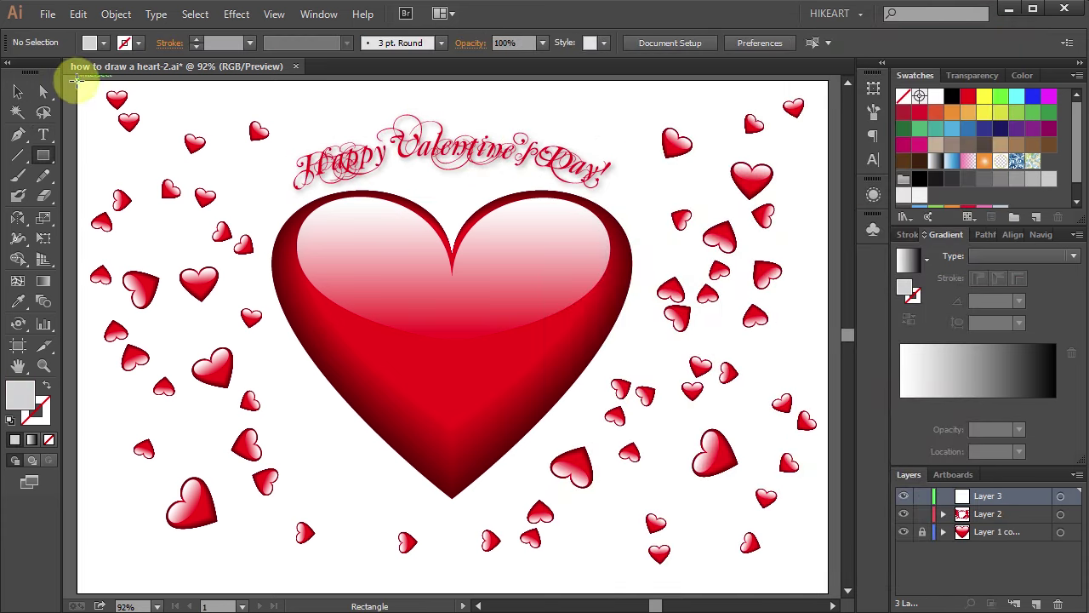
drag(77, 80, 828, 593)
click(979, 371)
double_click(901, 405)
drag(978, 474, 931, 474)
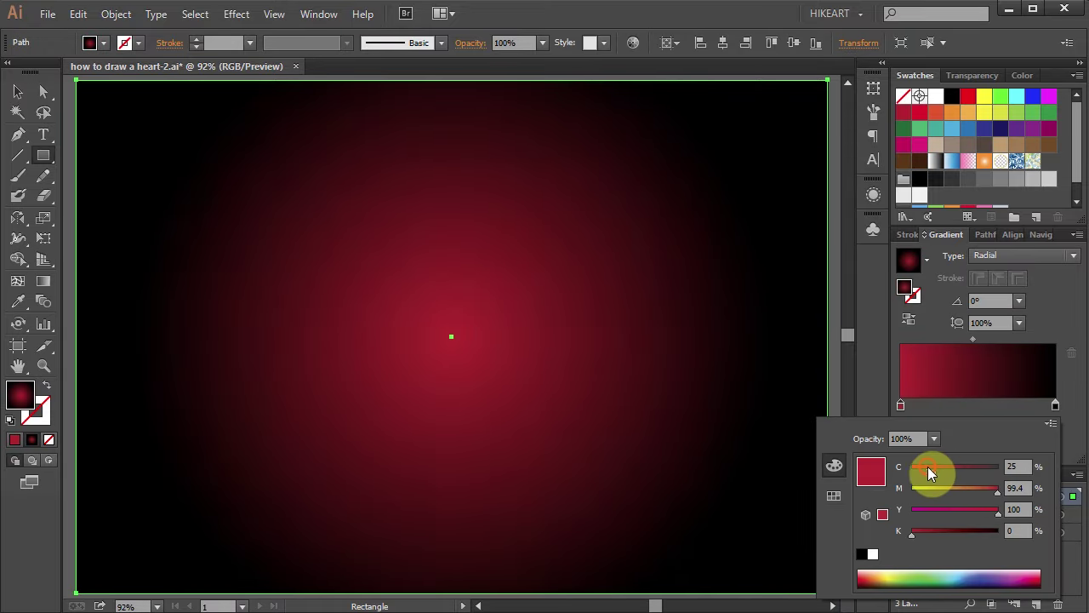
drag(987, 495, 1025, 542)
click(73, 554)
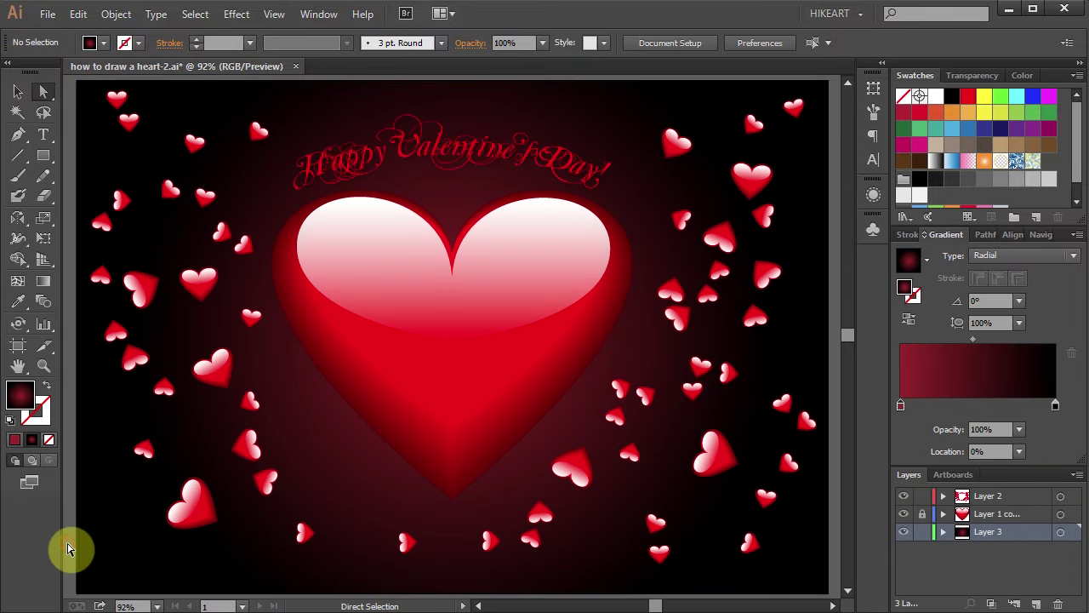